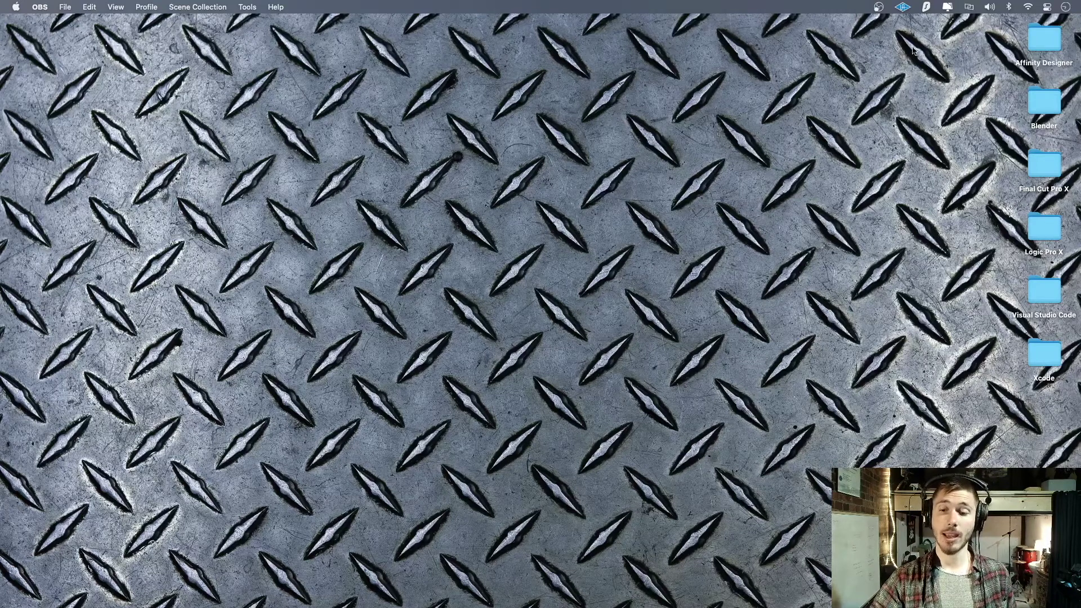
Disconnect the Surfshark VPN from the Canada - Montreal server and close its panel
click(925, 7)
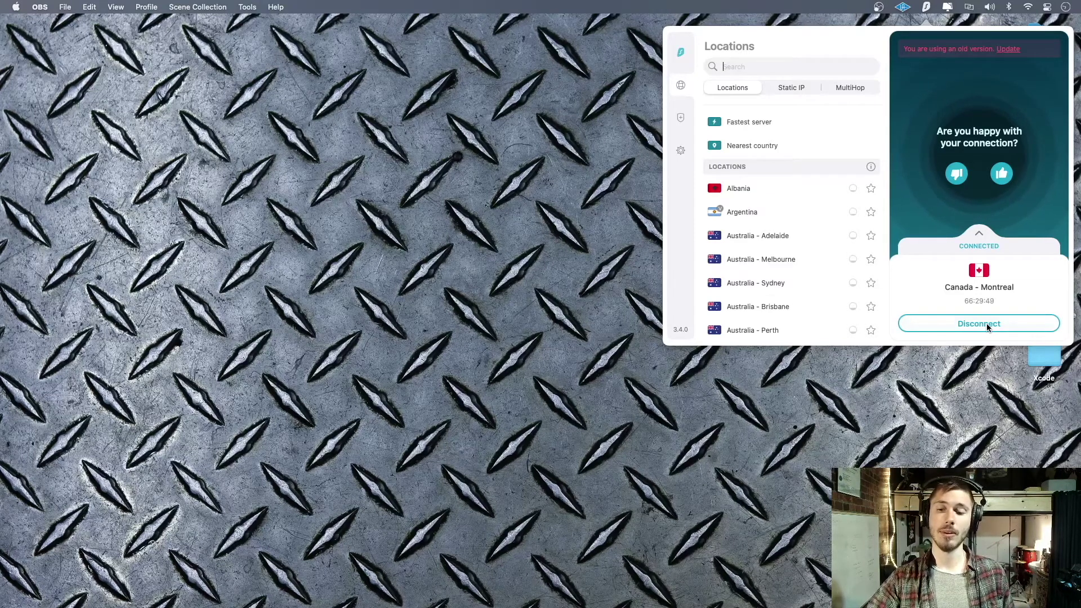
click(986, 323)
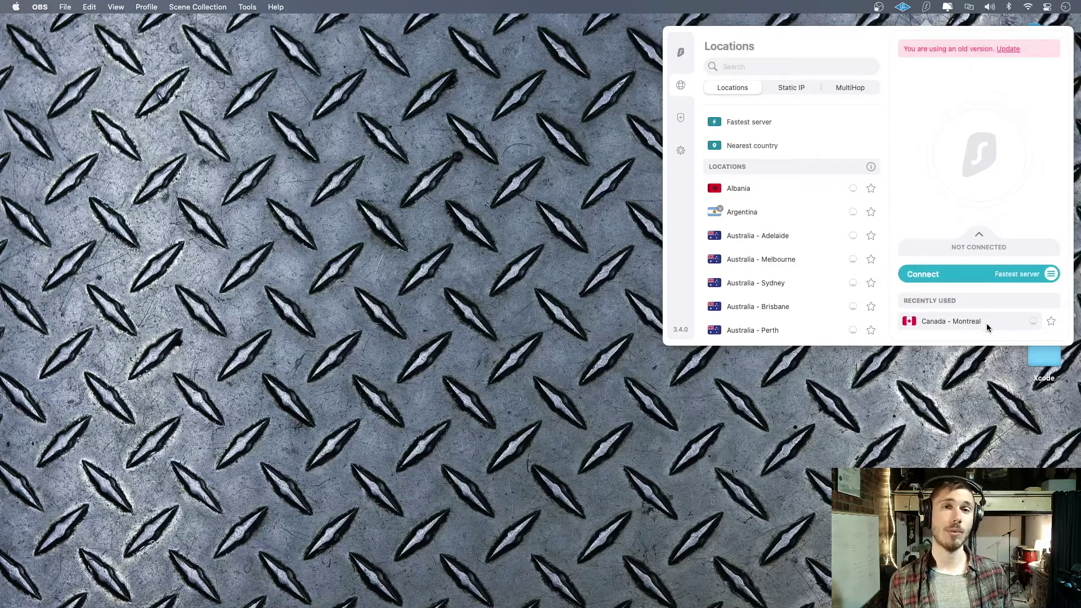
click(554, 224)
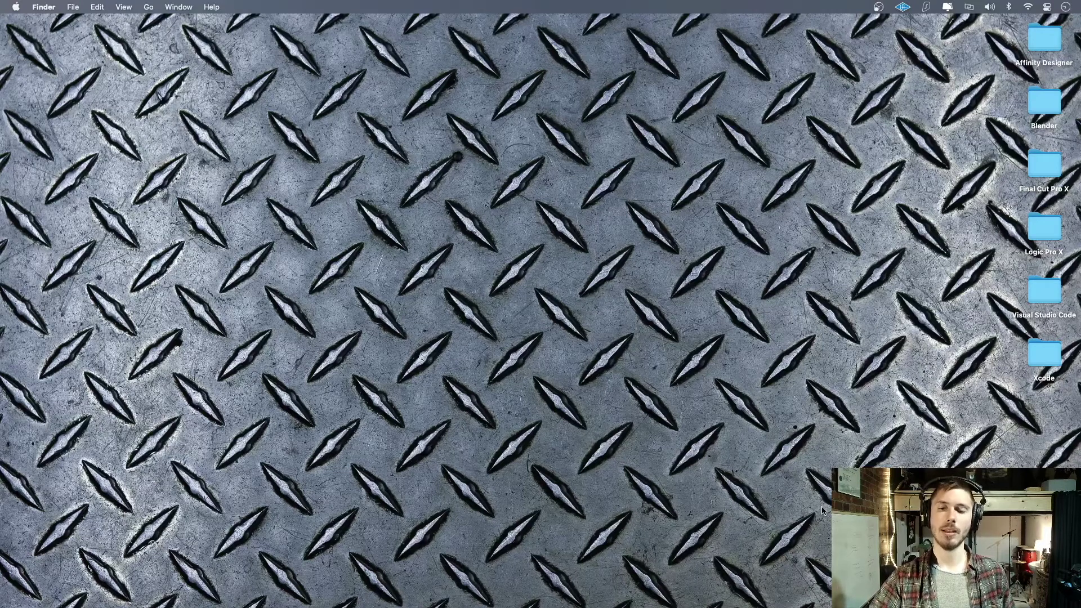
Show the MIDI Studio window and open MIDI Network Setup from its menu
mouse_move(788, 607)
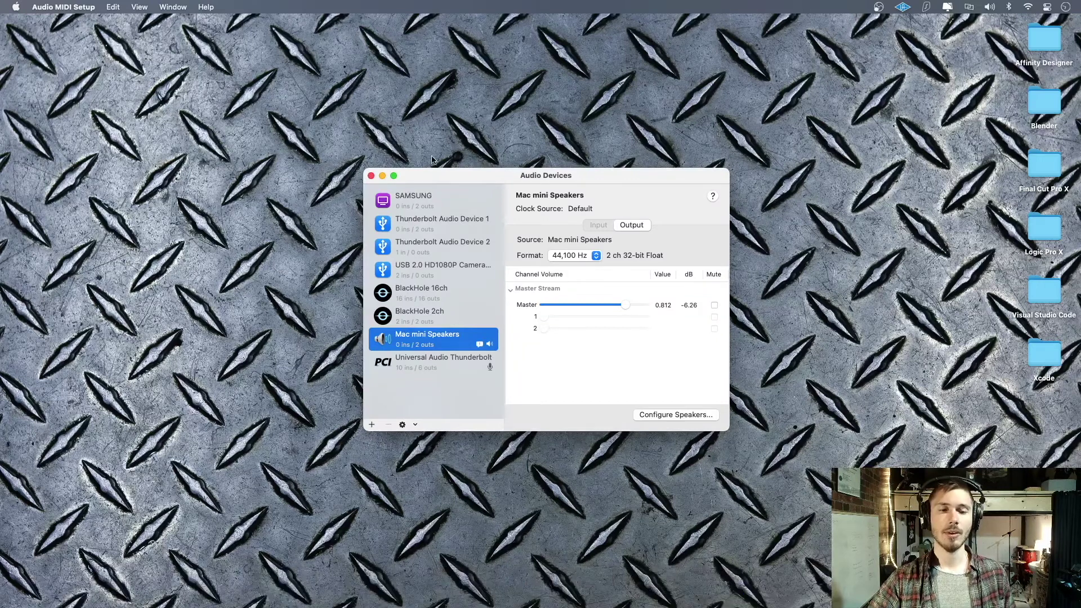
click(175, 8)
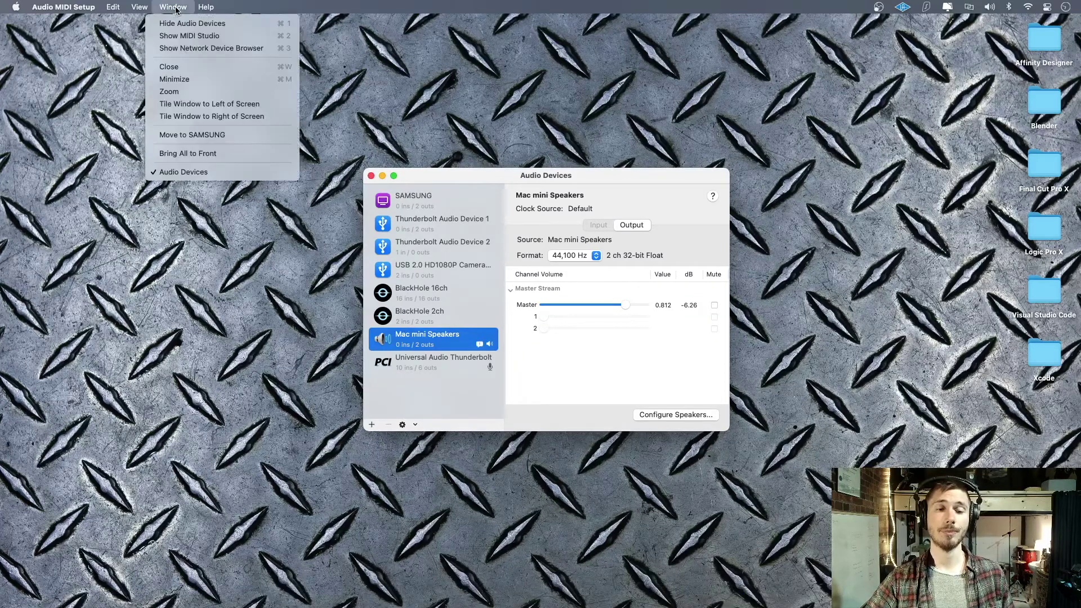
click(216, 36)
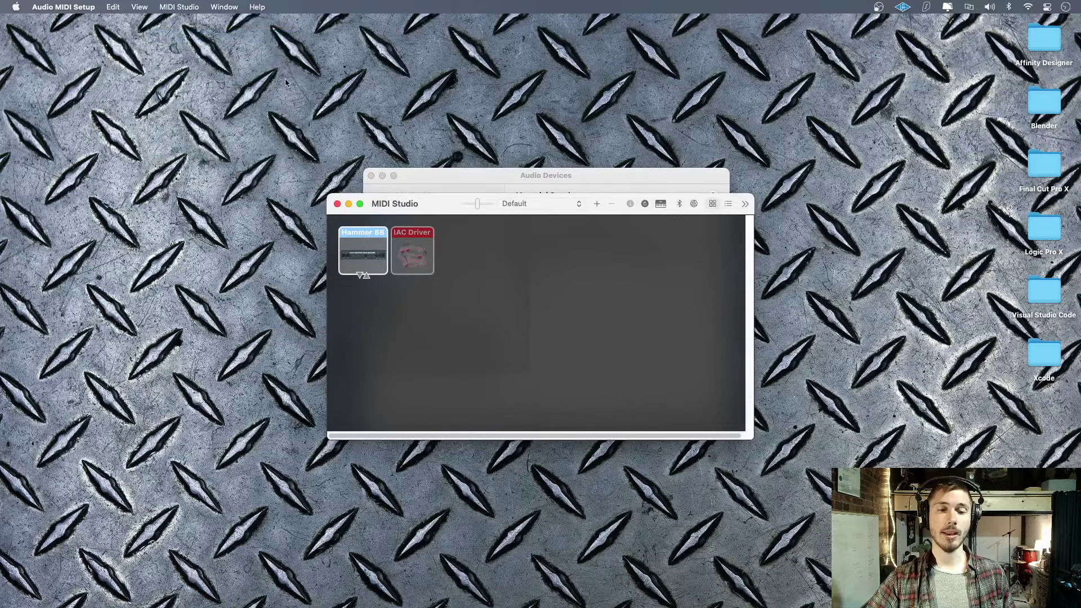
click(190, 9)
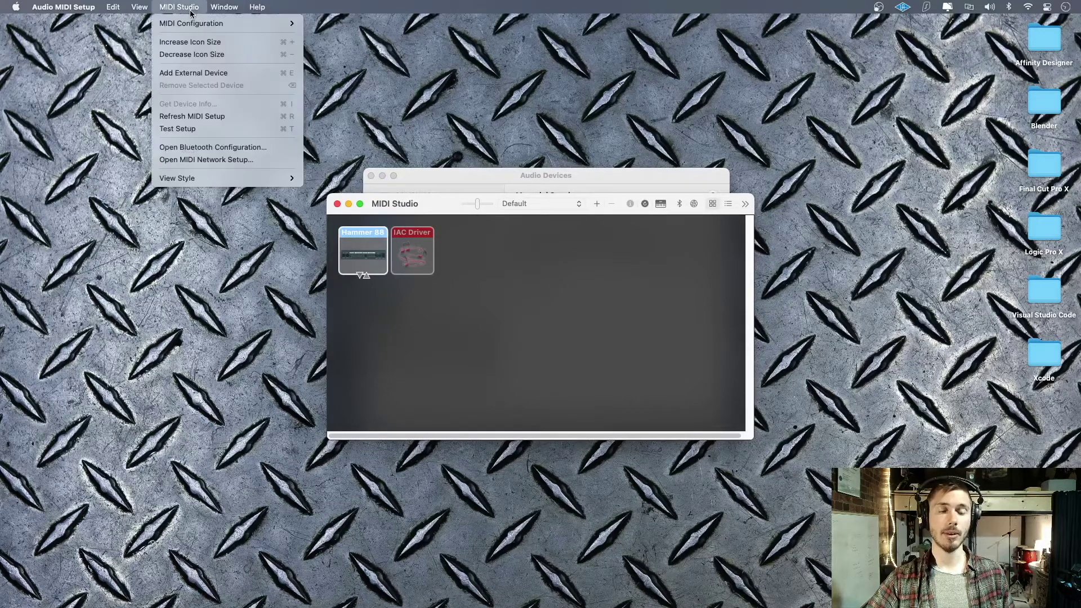
click(238, 161)
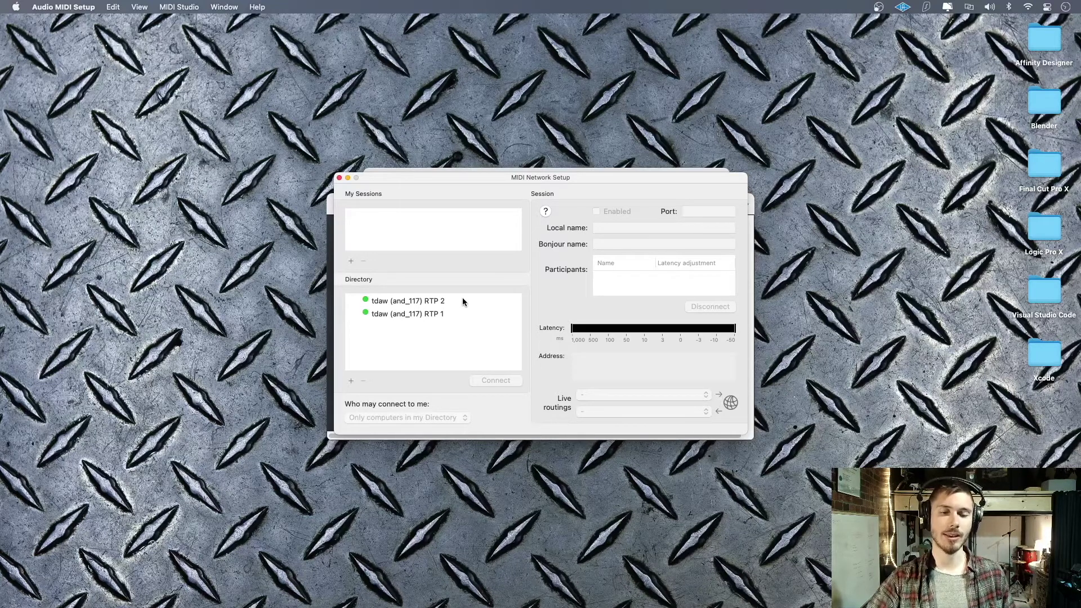
Create an enabled session named TouchDaw_daw on port 5004, then add a second session
click(350, 261)
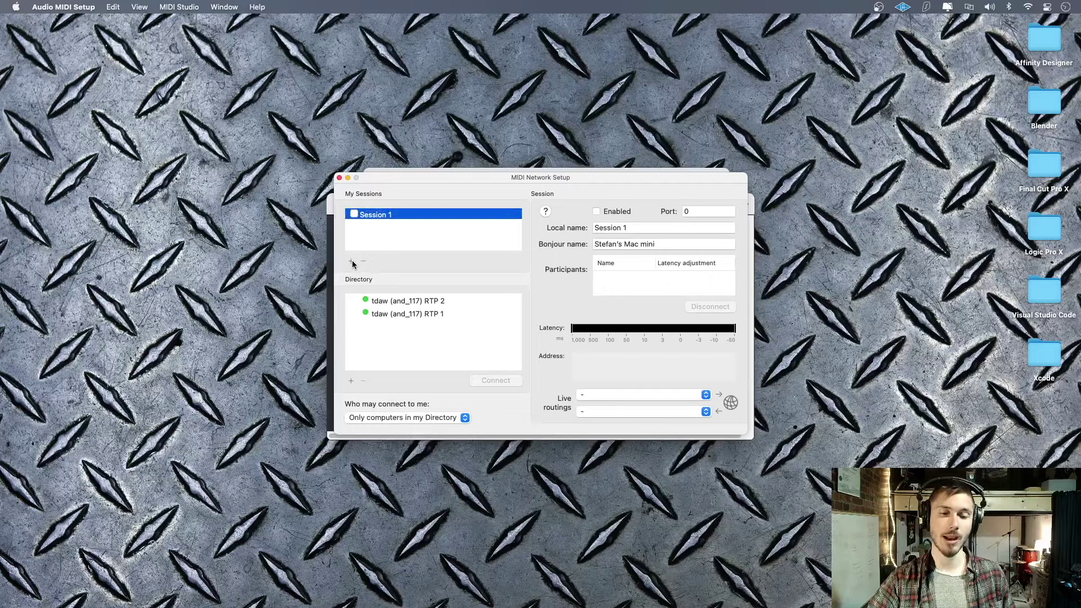
click(646, 227)
key(super+a)
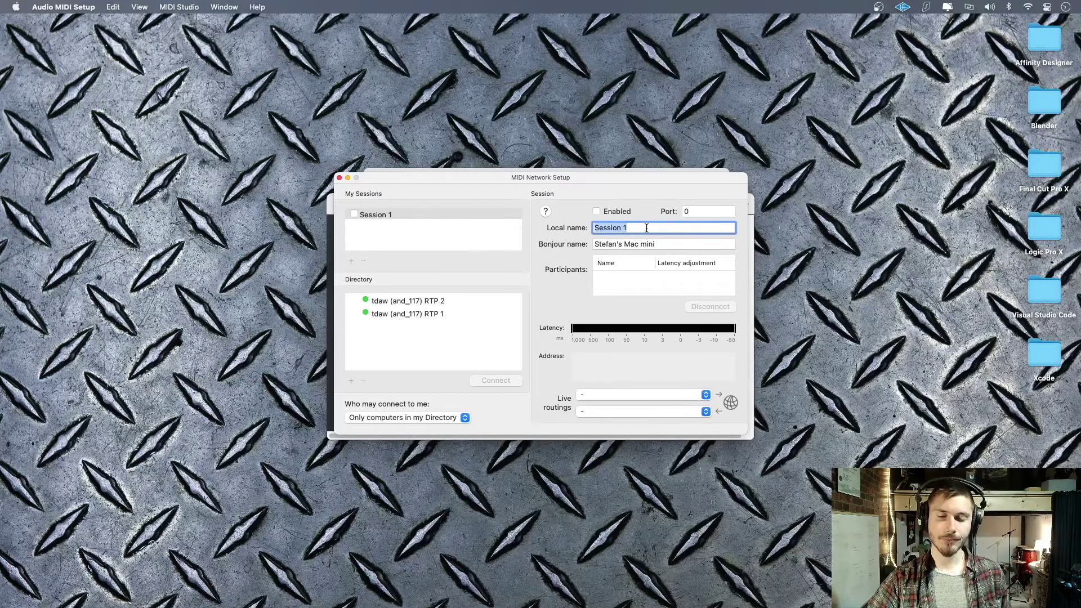
text(To)
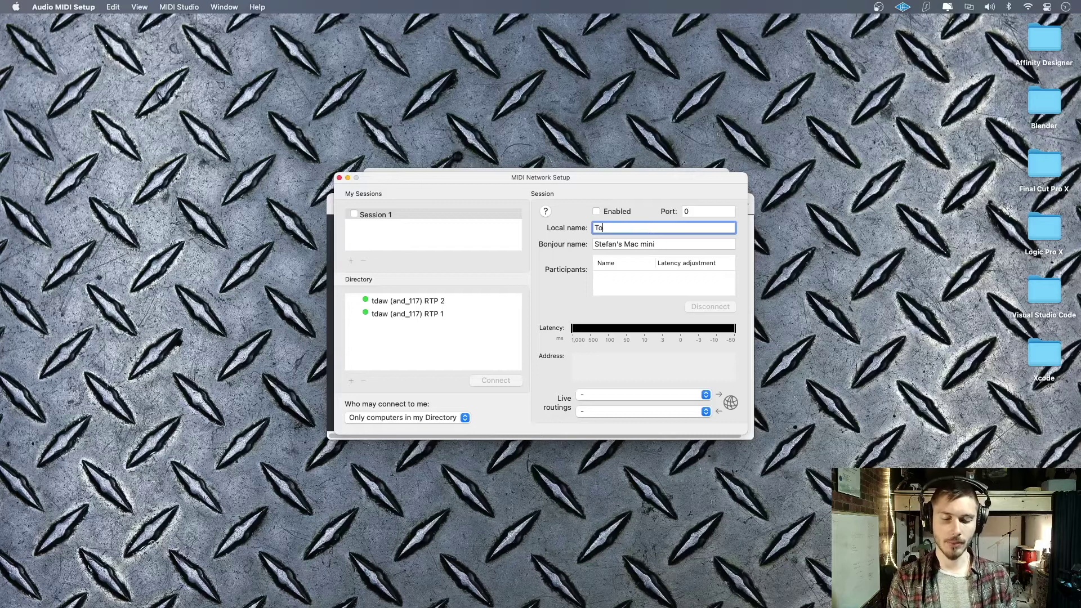
text(uchDa)
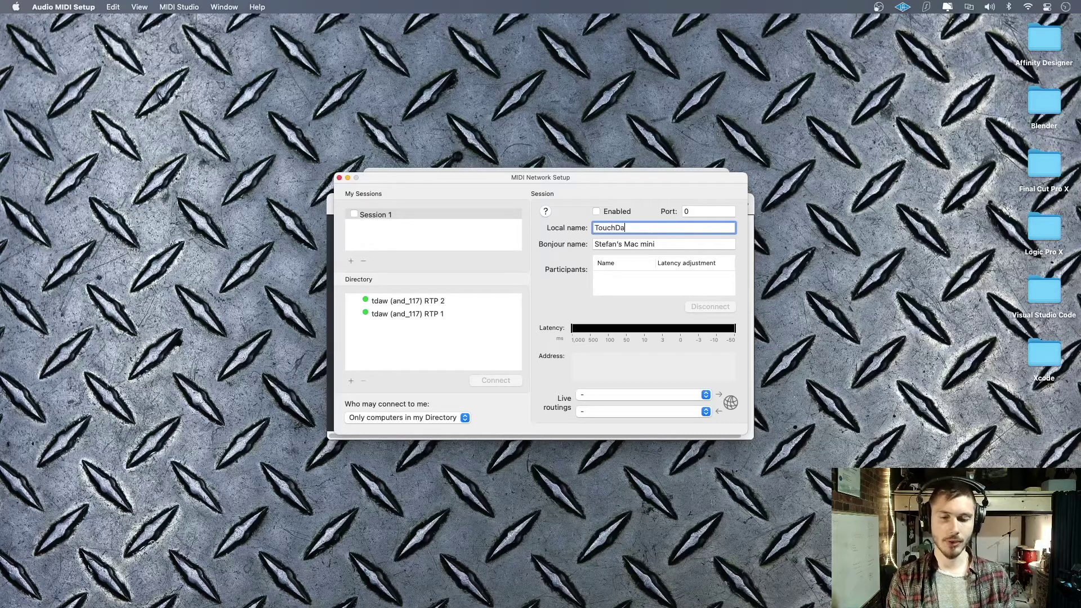
text(w_daw)
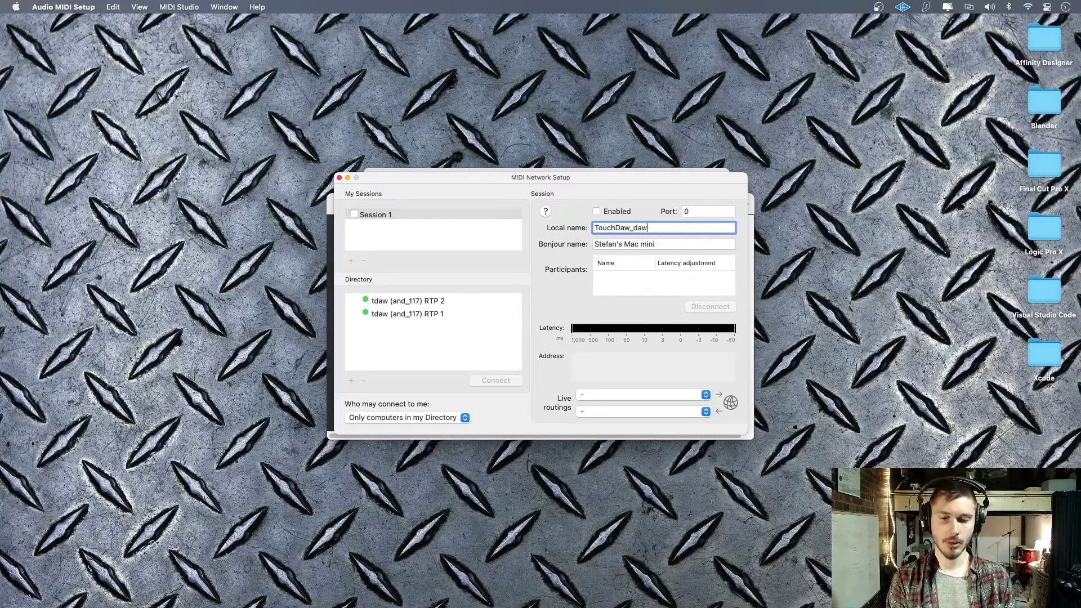
key(Return)
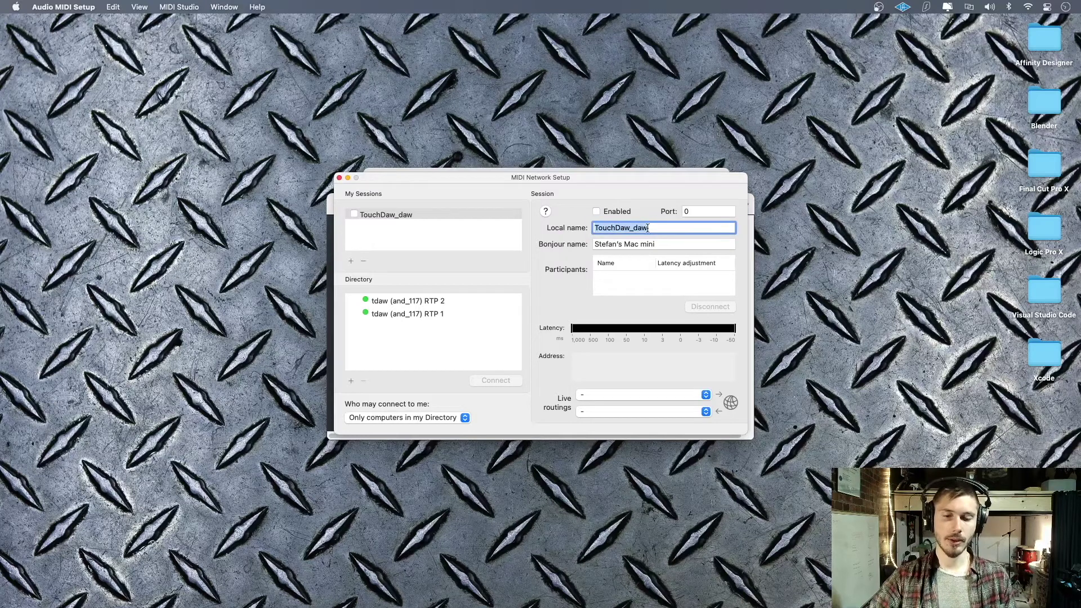
click(604, 214)
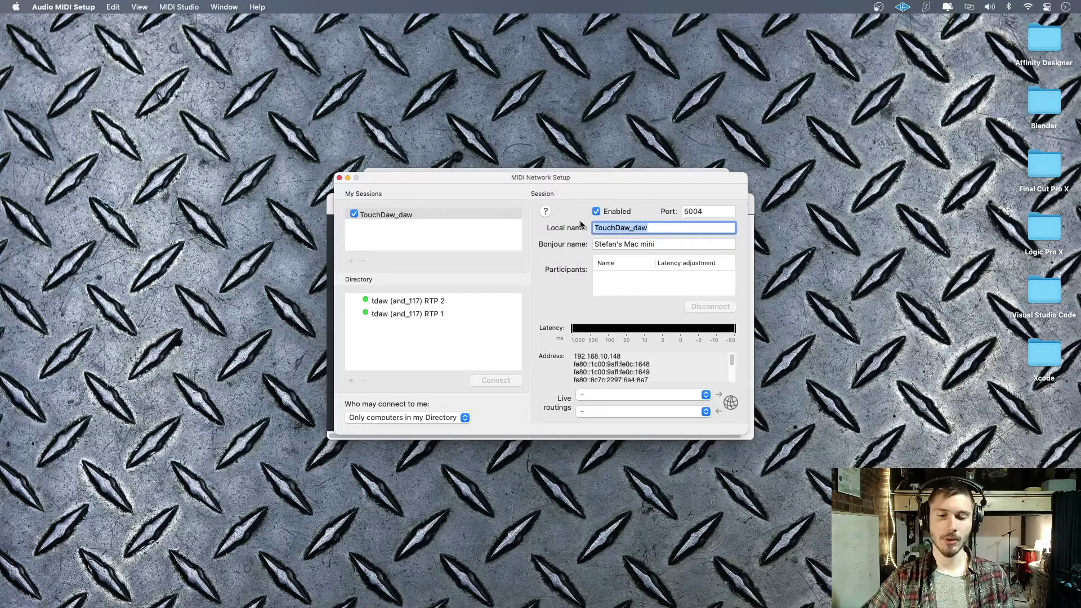
click(351, 261)
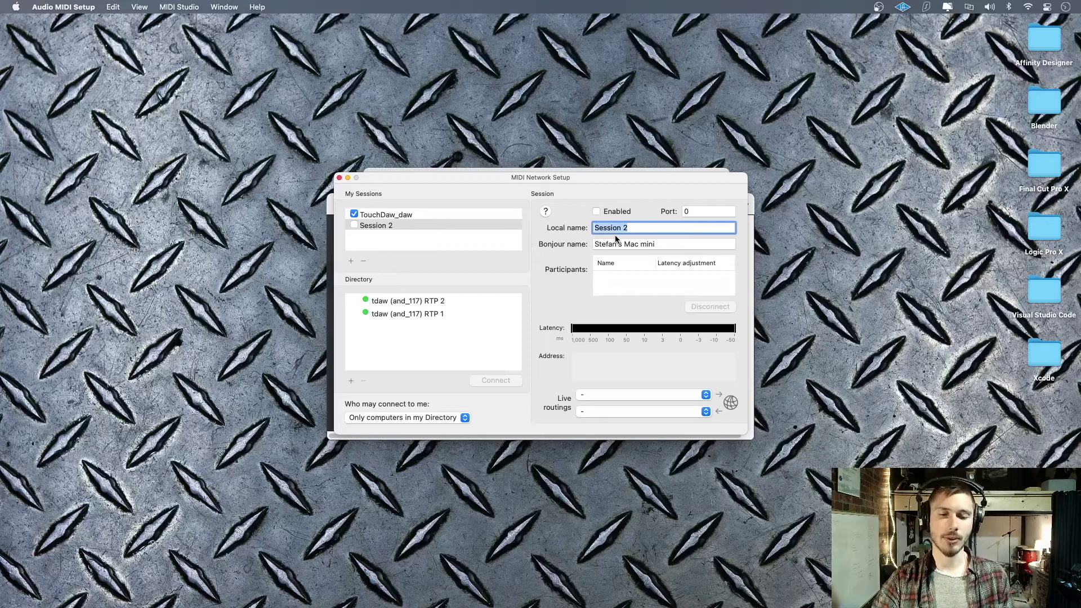
Name the second session TouchDaw_out and enable it on port 5006
text(To)
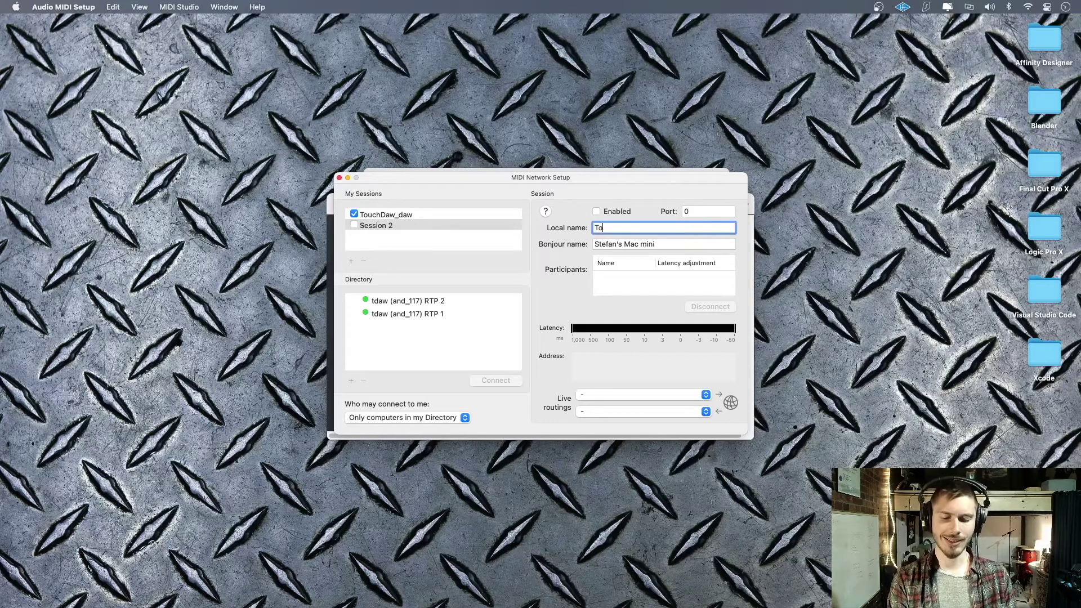
text(uchDaw)
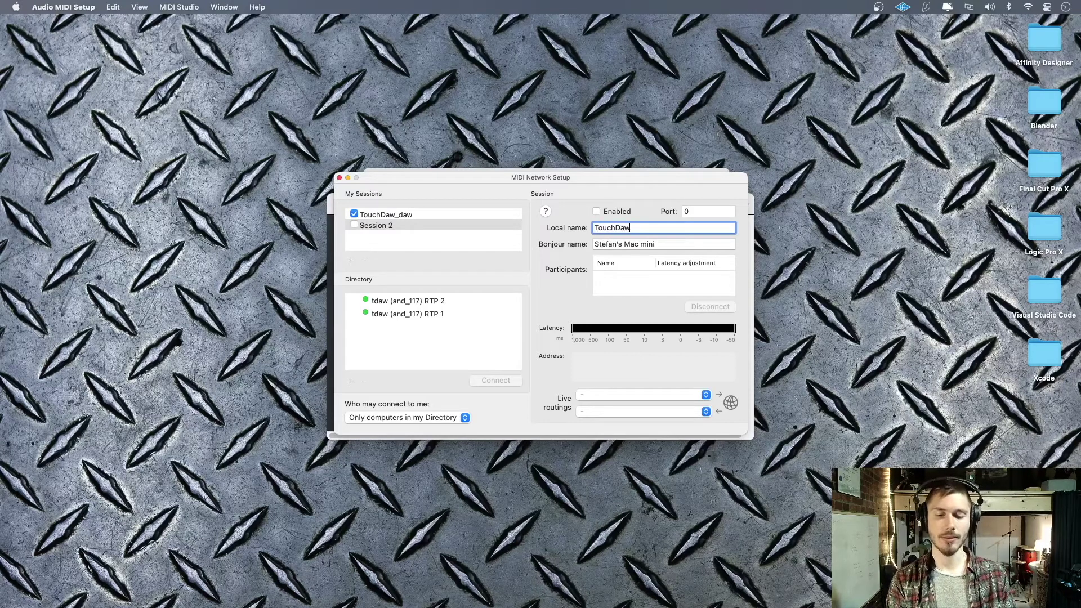
text(_out)
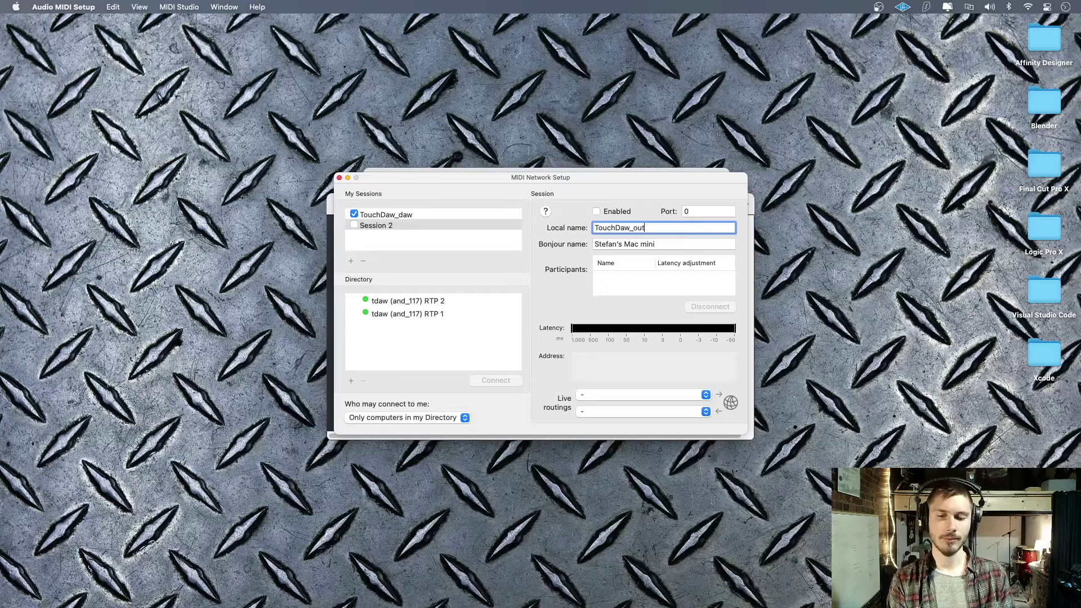
key(Return)
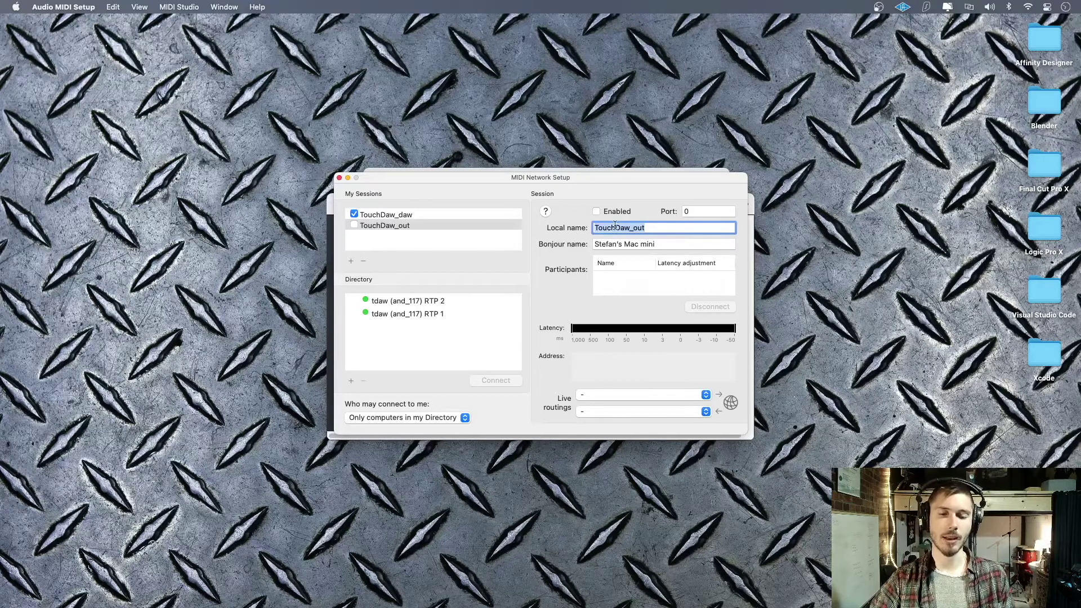
click(596, 212)
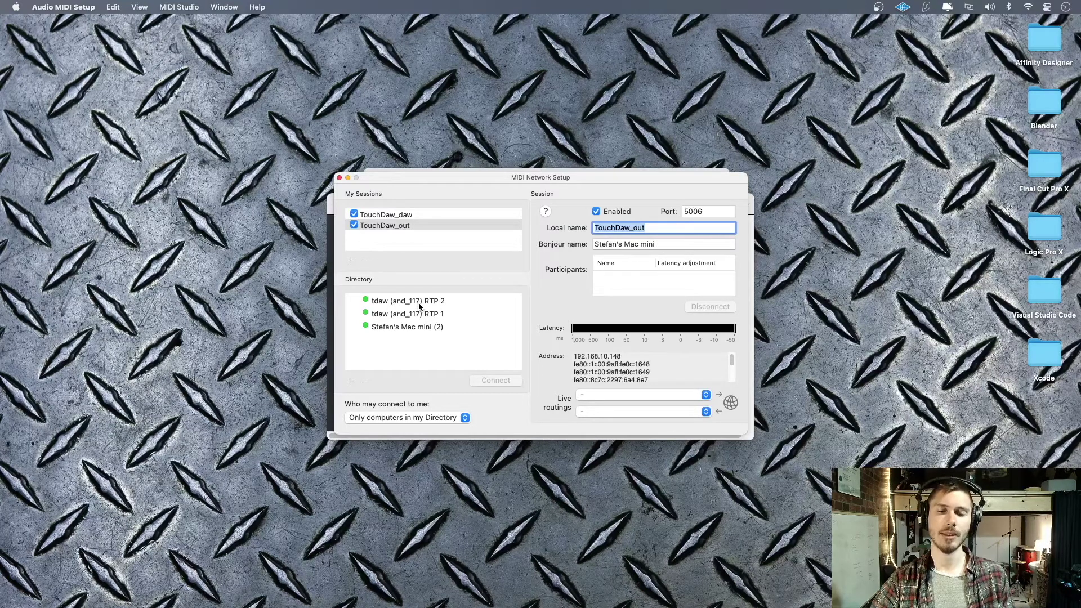
Connect TouchDaw_daw to tdaw (and_117) RTP 1 and TouchDaw_out to RTP 2
click(411, 215)
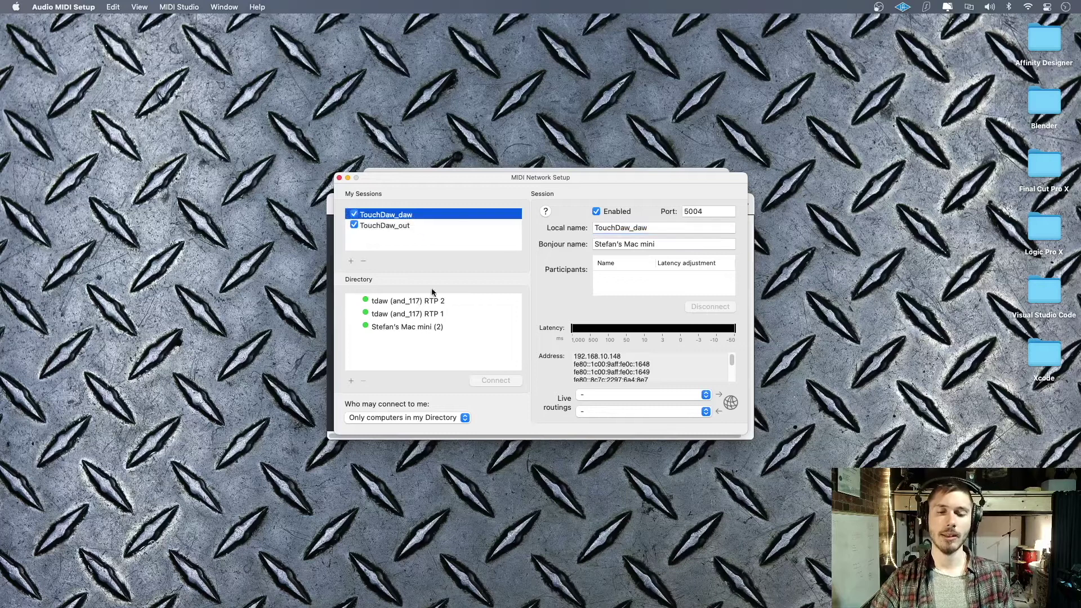
click(409, 315)
click(503, 379)
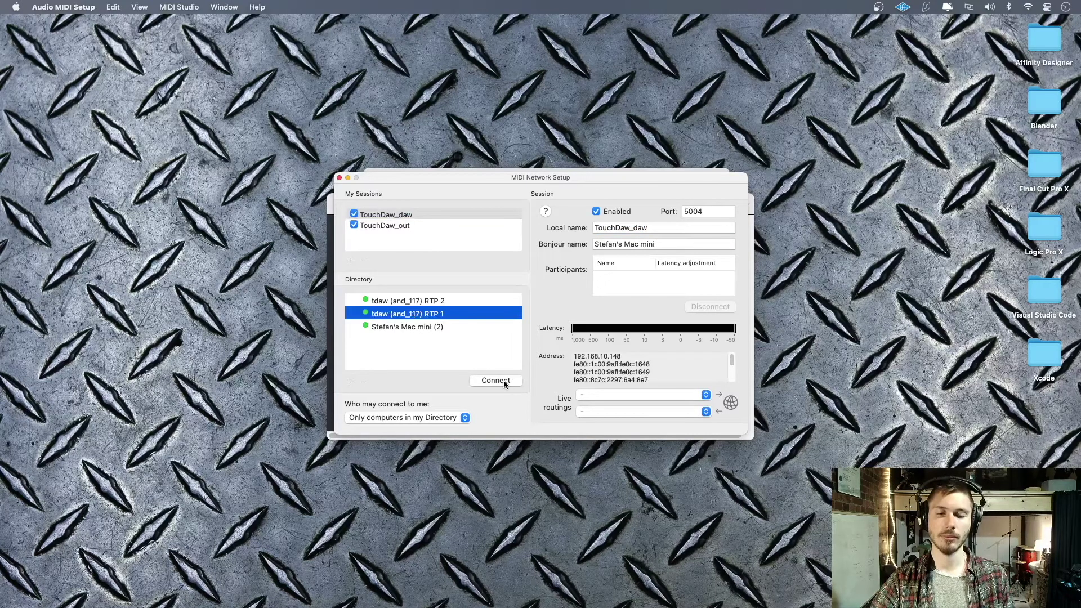
click(403, 226)
click(444, 301)
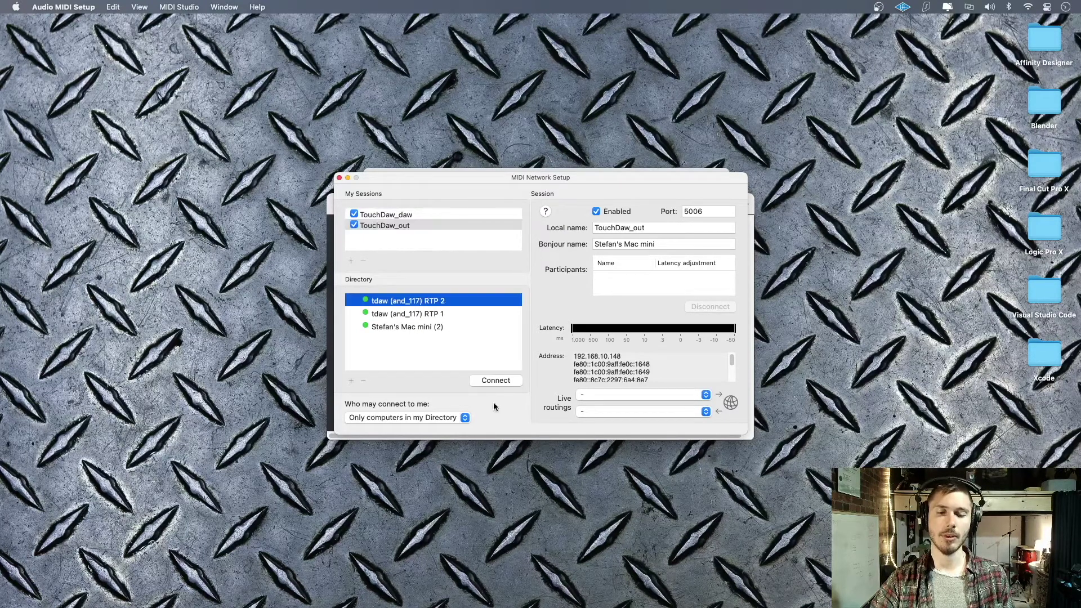
click(501, 380)
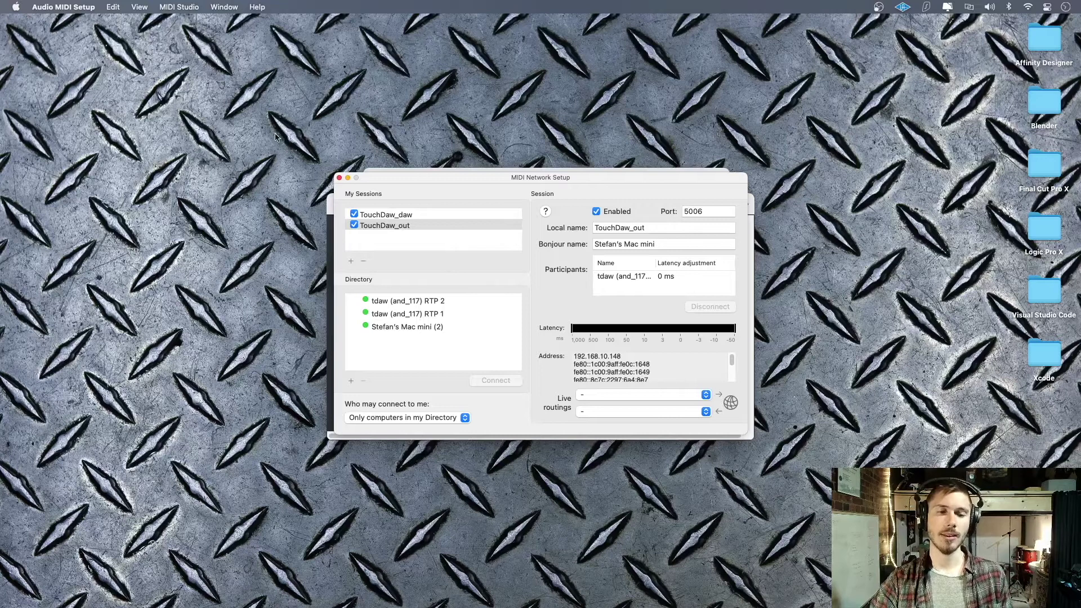
Close the MIDI Network Setup, MIDI Studio and Audio Devices windows
click(339, 178)
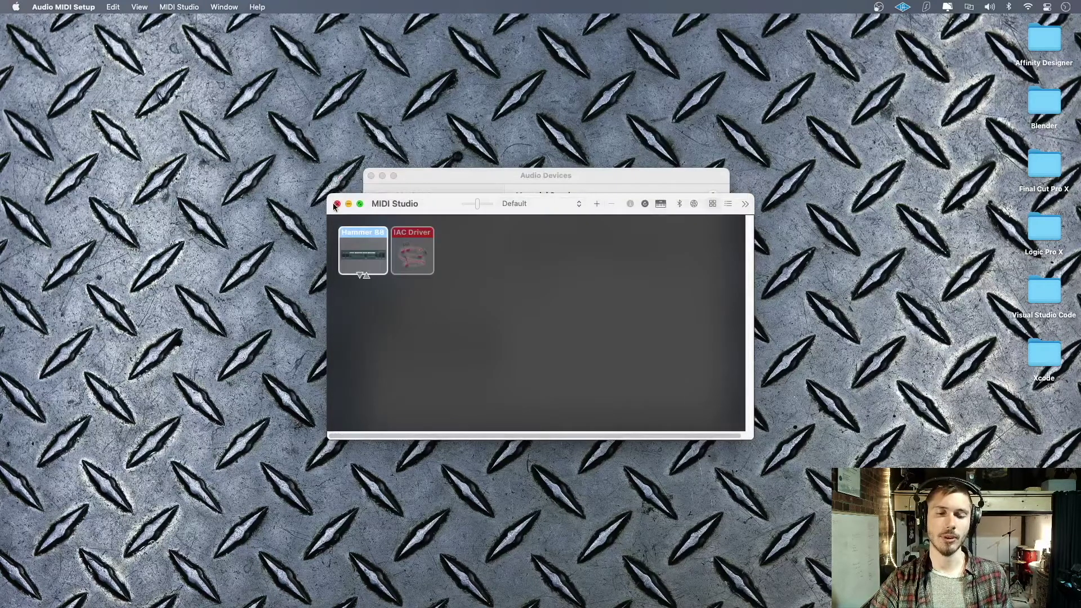
click(338, 207)
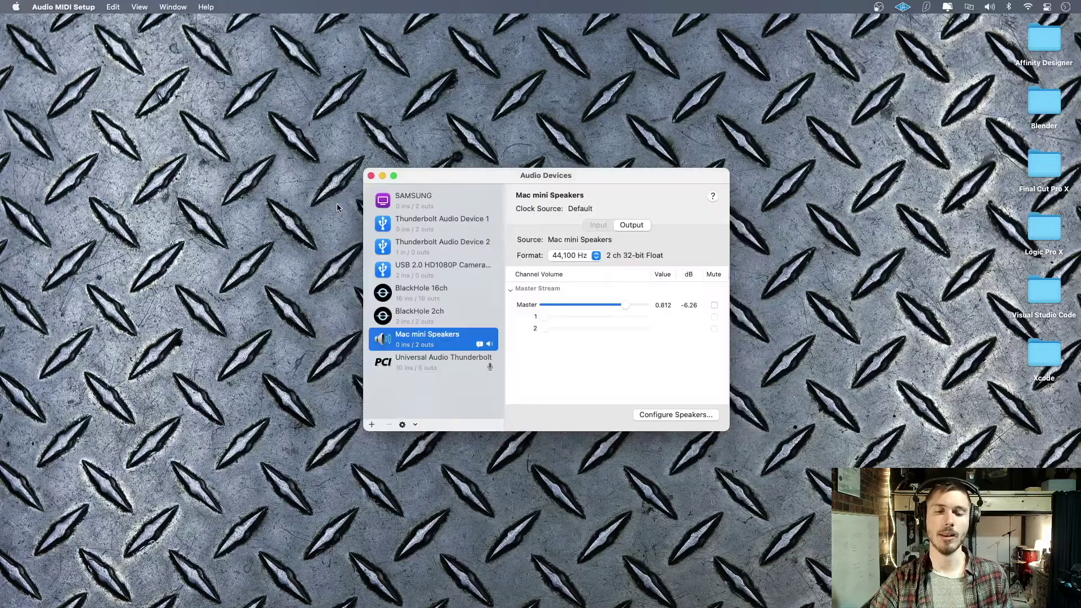
click(370, 176)
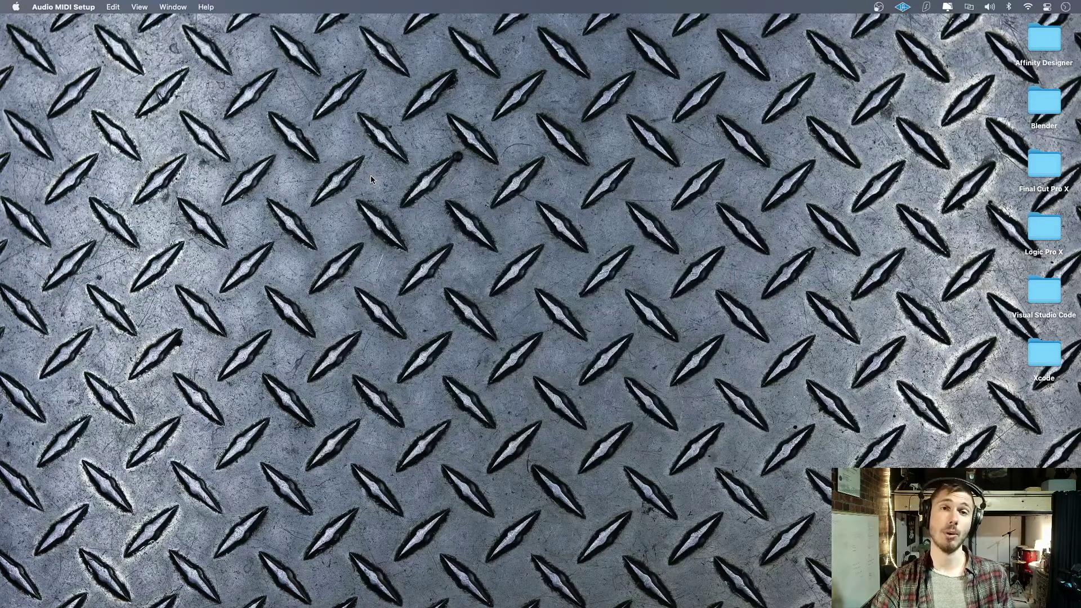
click(176, 11)
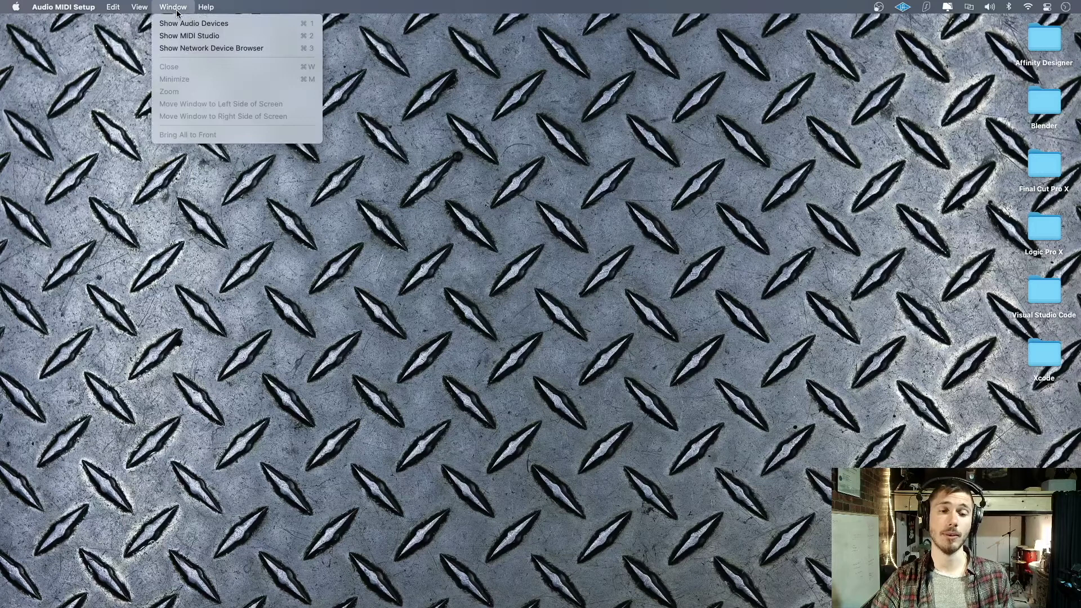
Recheck the network MIDI sessions, close the MIDI windows, and launch Logic Pro from the Dock
click(191, 35)
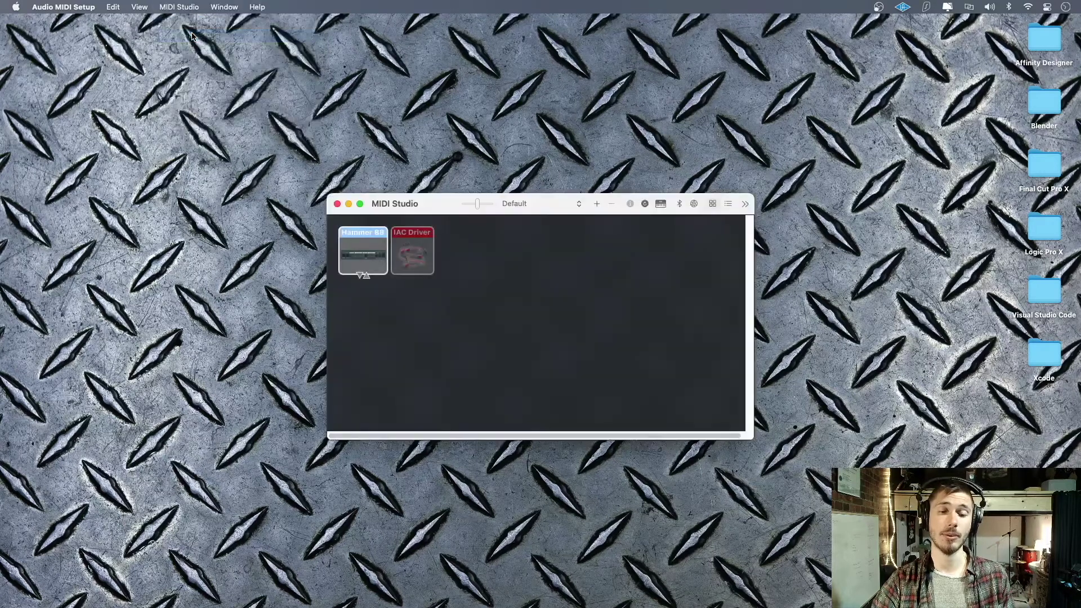
click(171, 8)
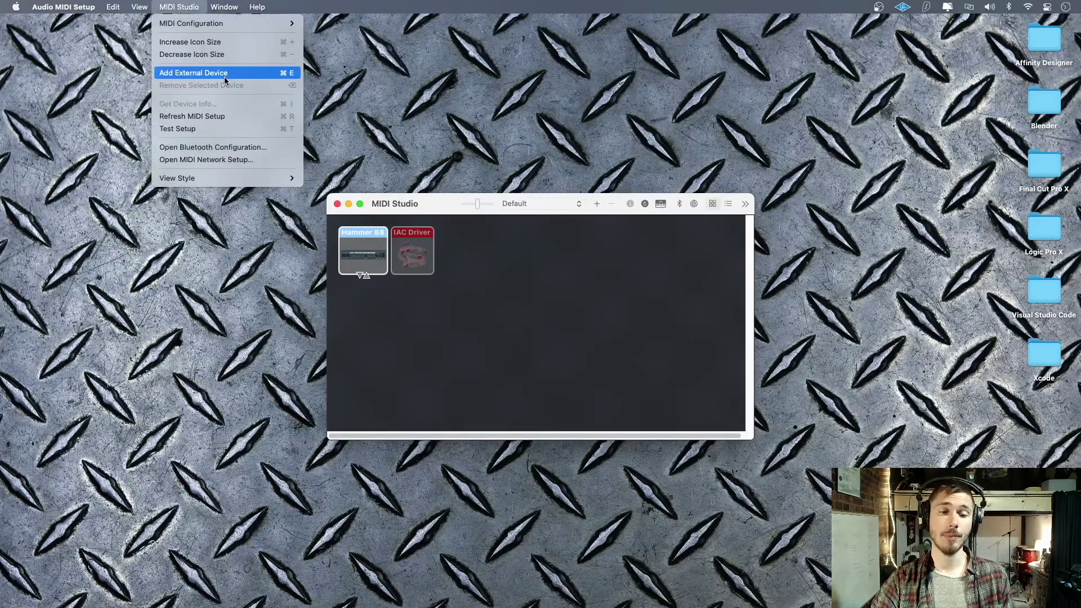
click(207, 160)
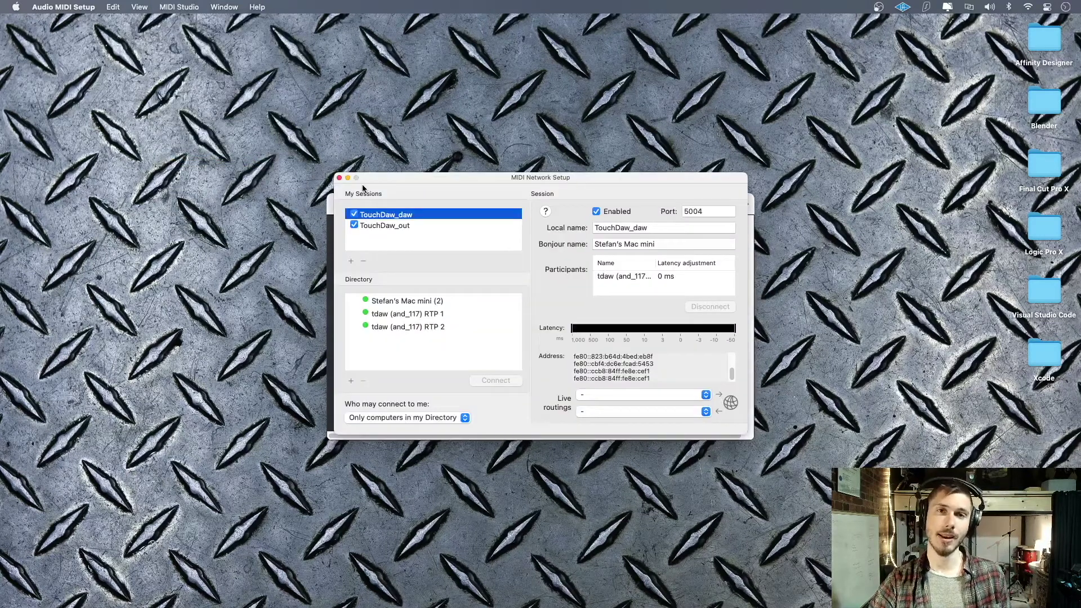
click(338, 179)
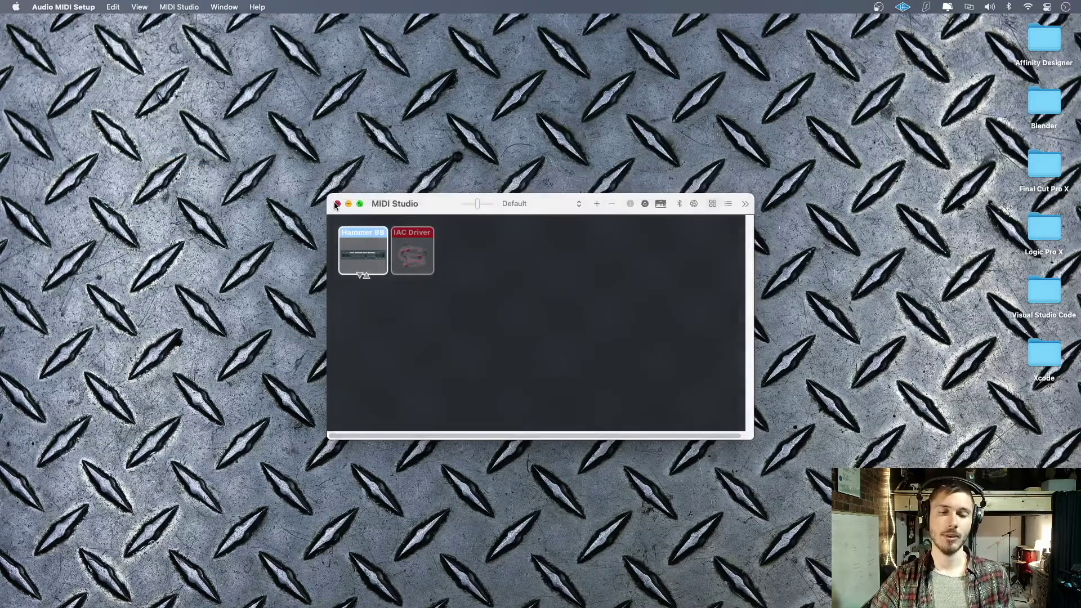
click(336, 203)
mouse_move(883, 585)
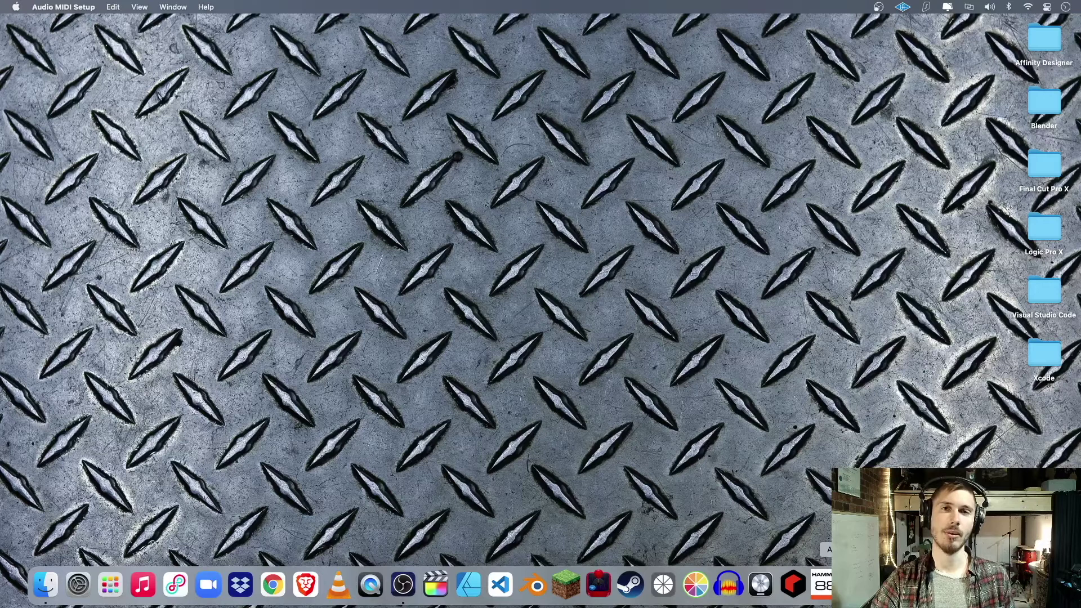
click(771, 588)
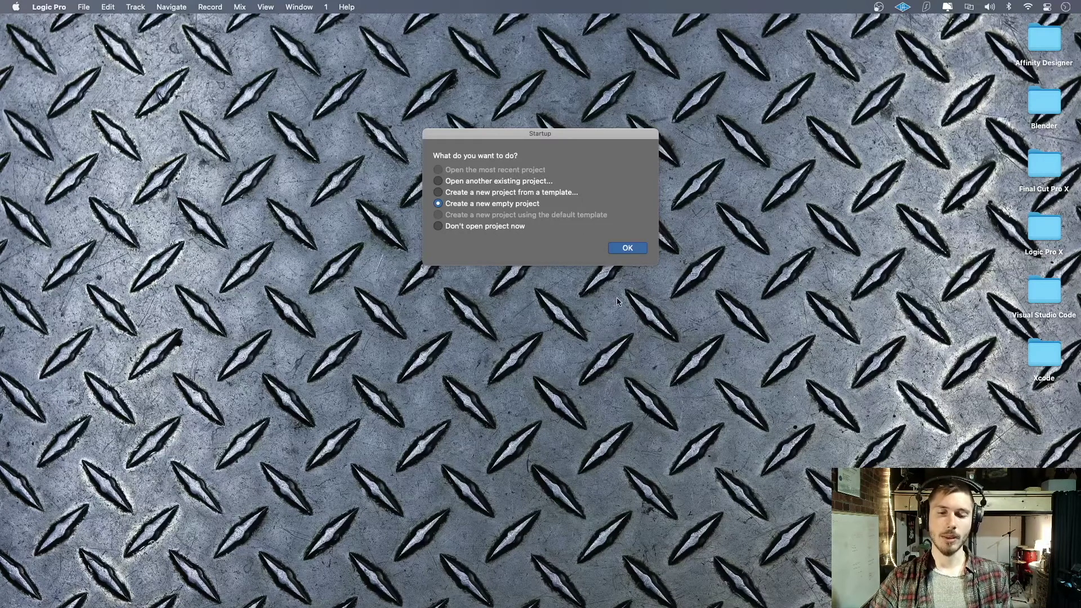
Confirm the Startup dialog to create a new empty project
key(Return)
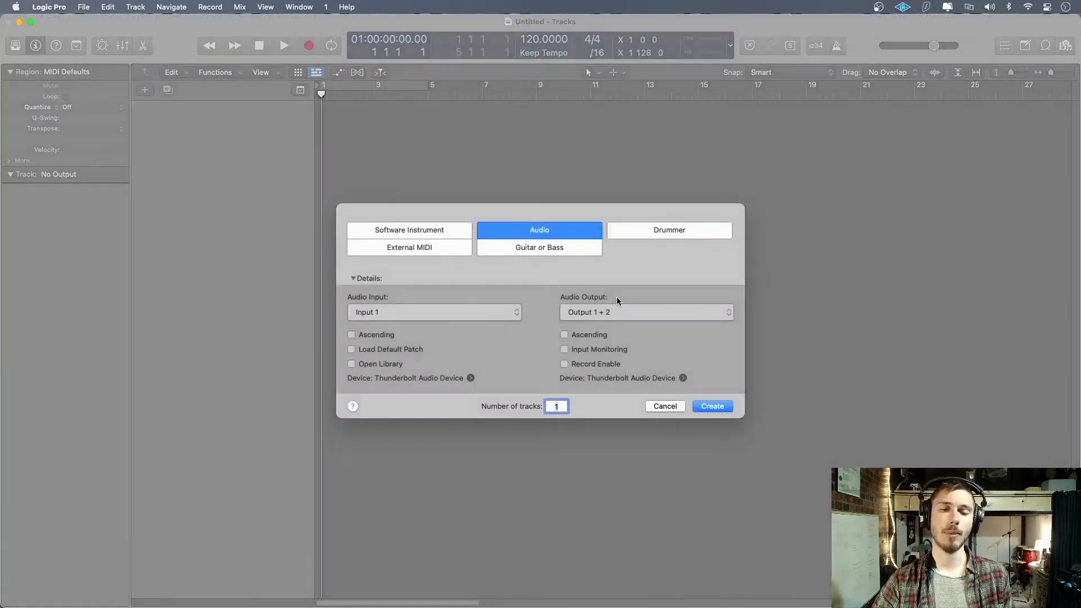
click(712, 406)
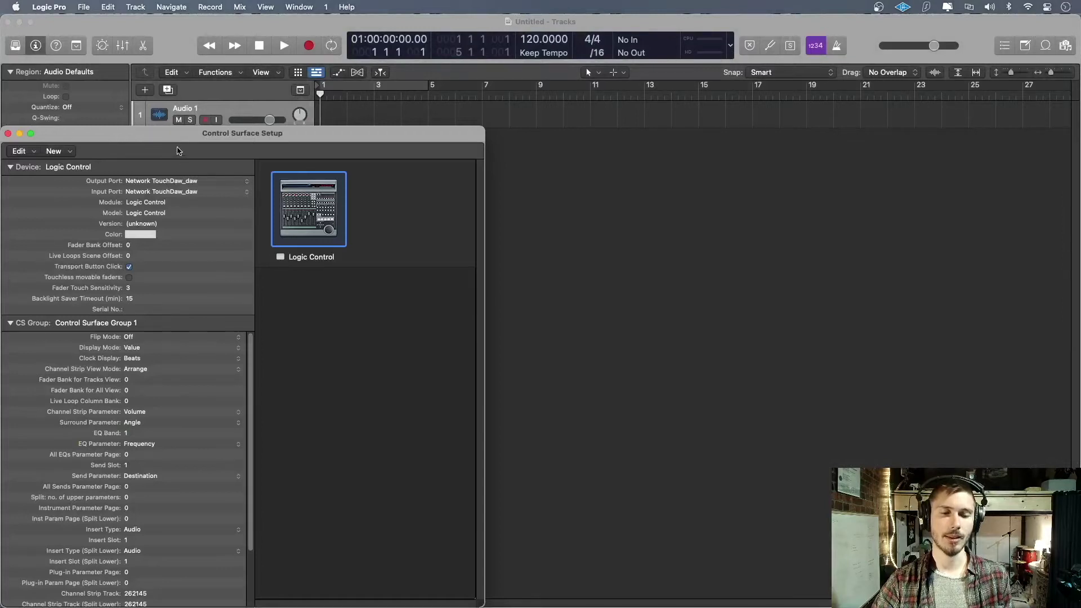
drag(150, 133, 260, 82)
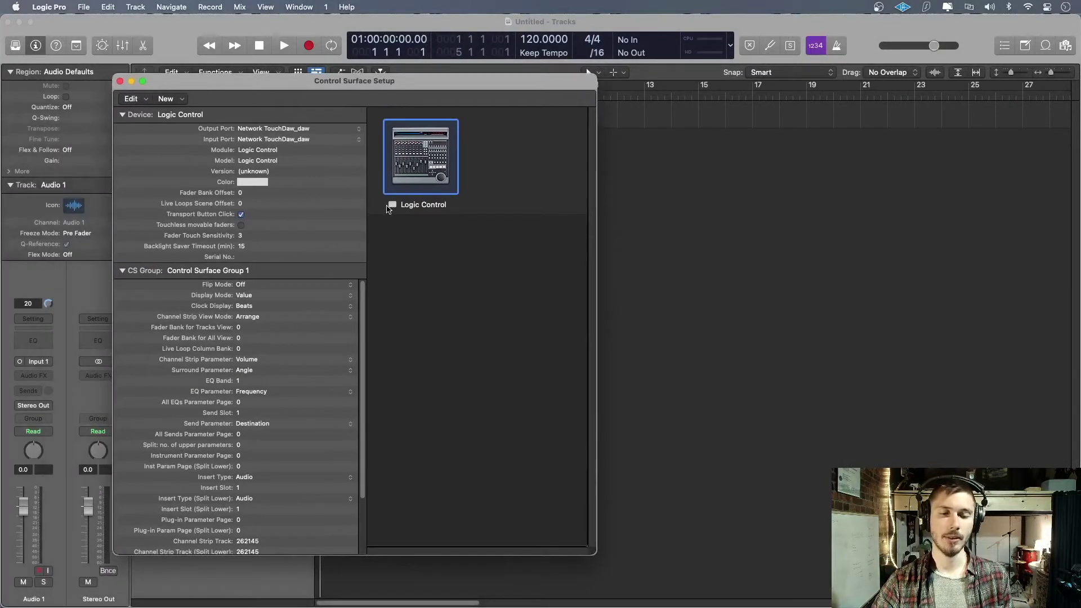
click(392, 206)
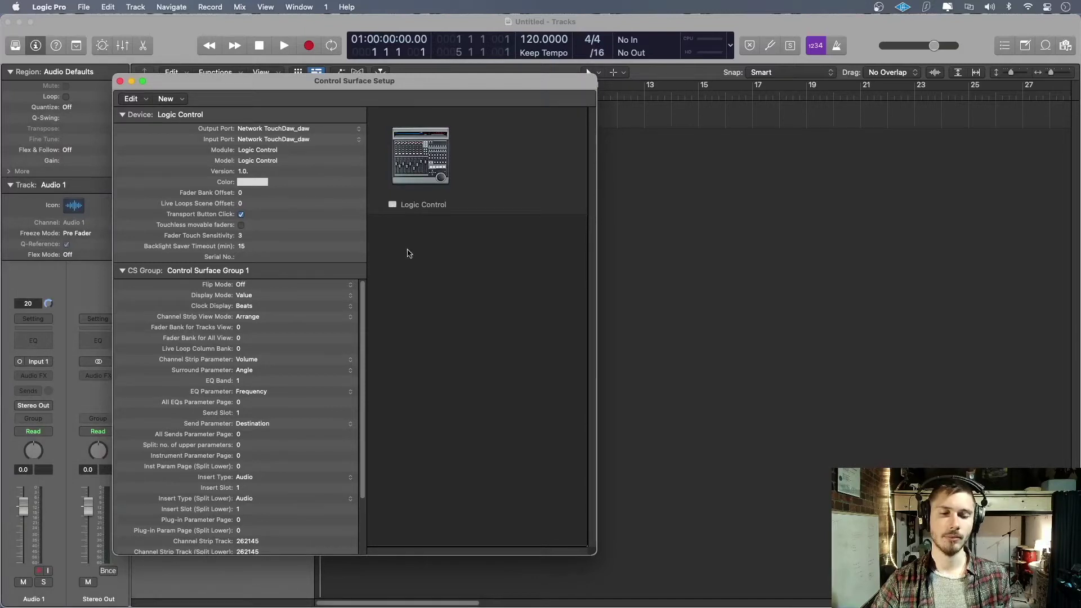
click(427, 161)
click(392, 205)
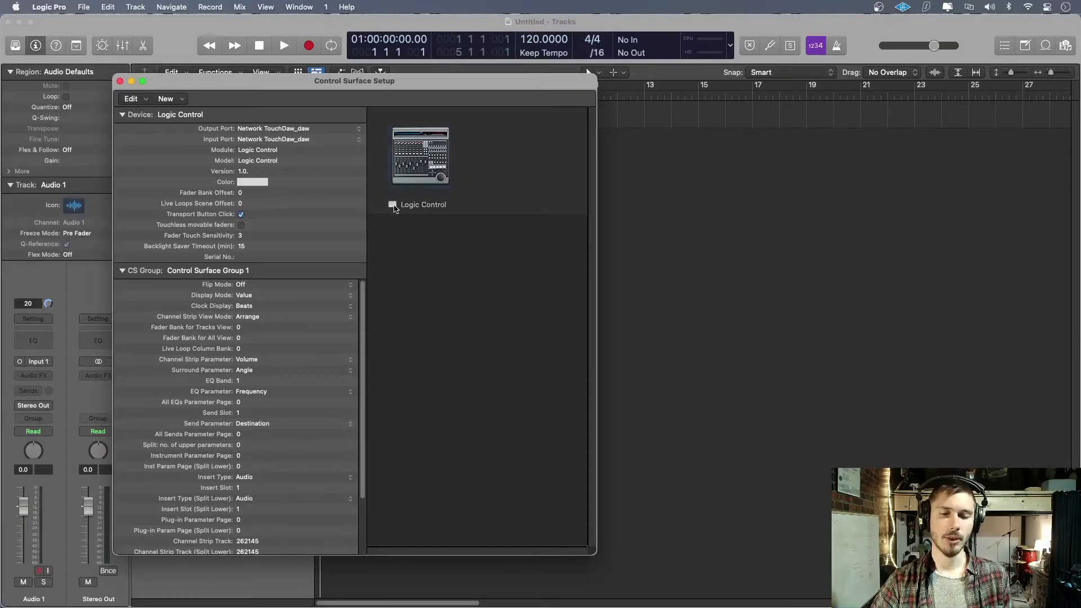
click(392, 205)
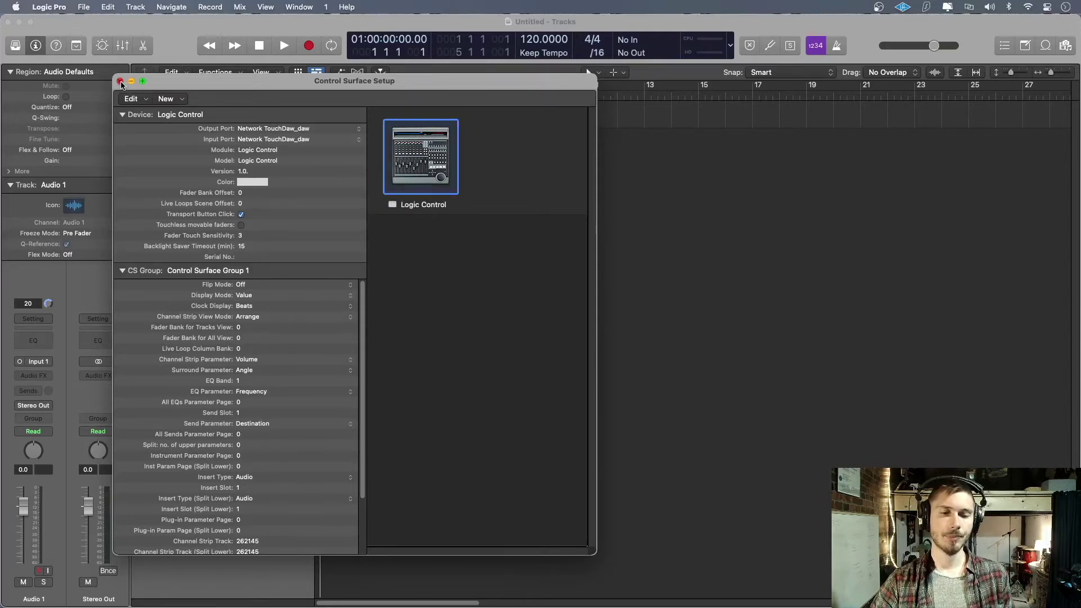
click(119, 82)
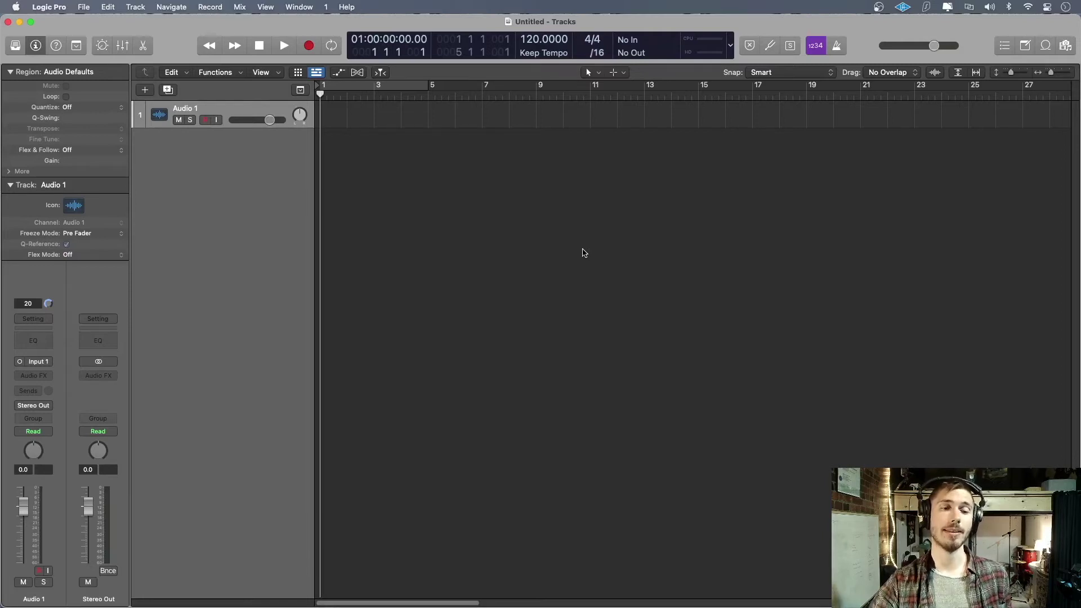
click(84, 7)
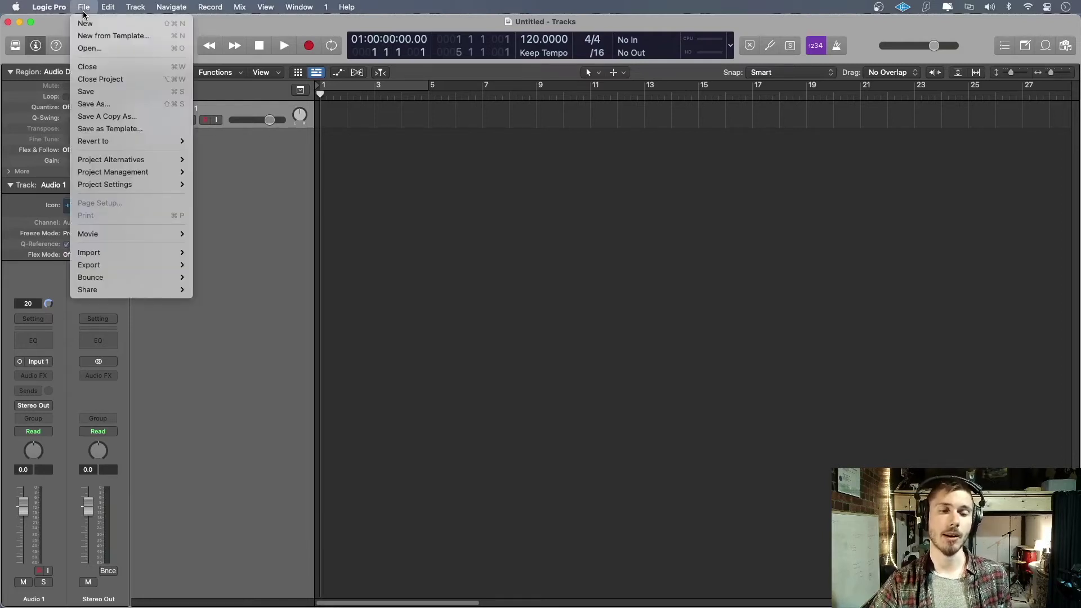
mouse_move(57, 12)
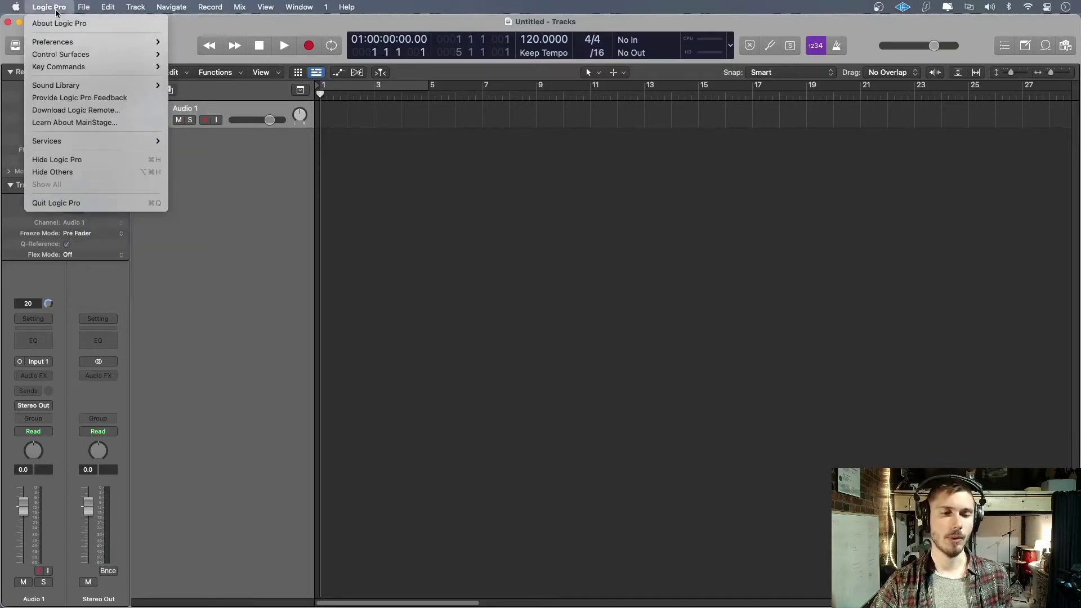
mouse_move(134, 58)
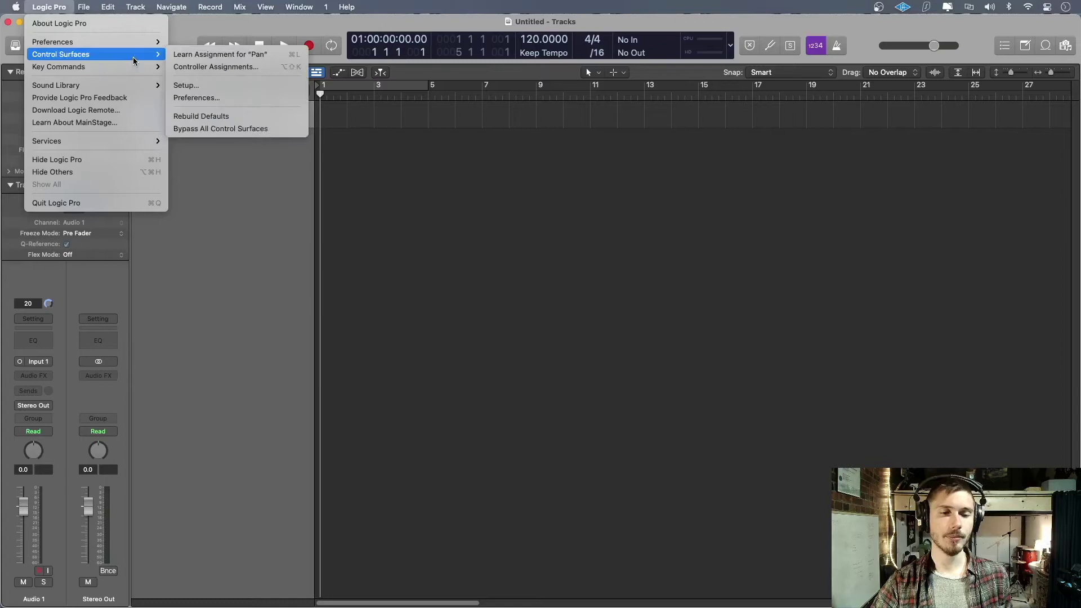
click(549, 290)
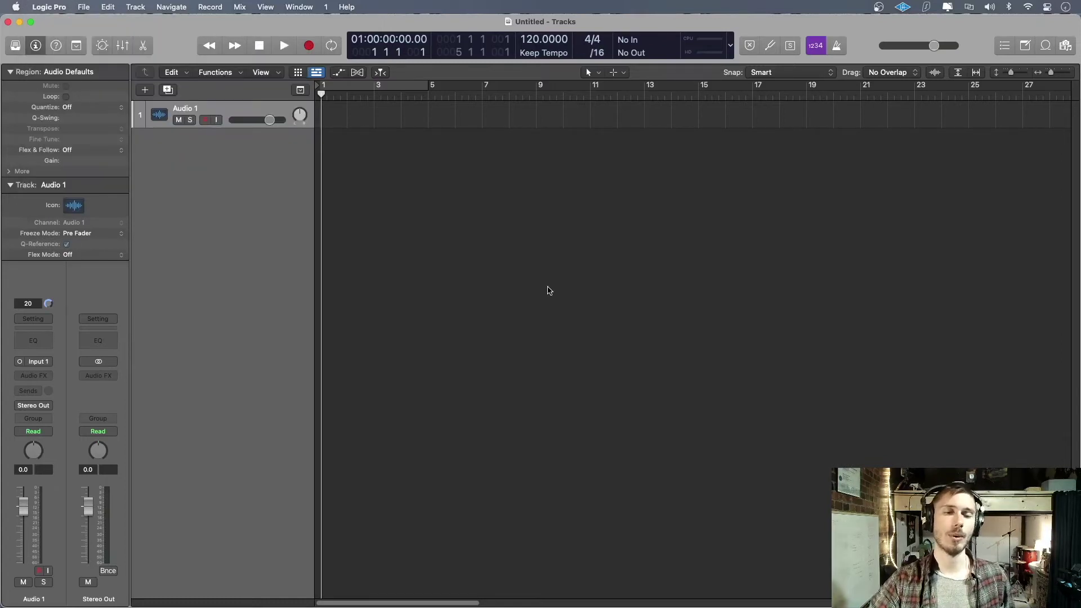
click(284, 46)
click(84, 6)
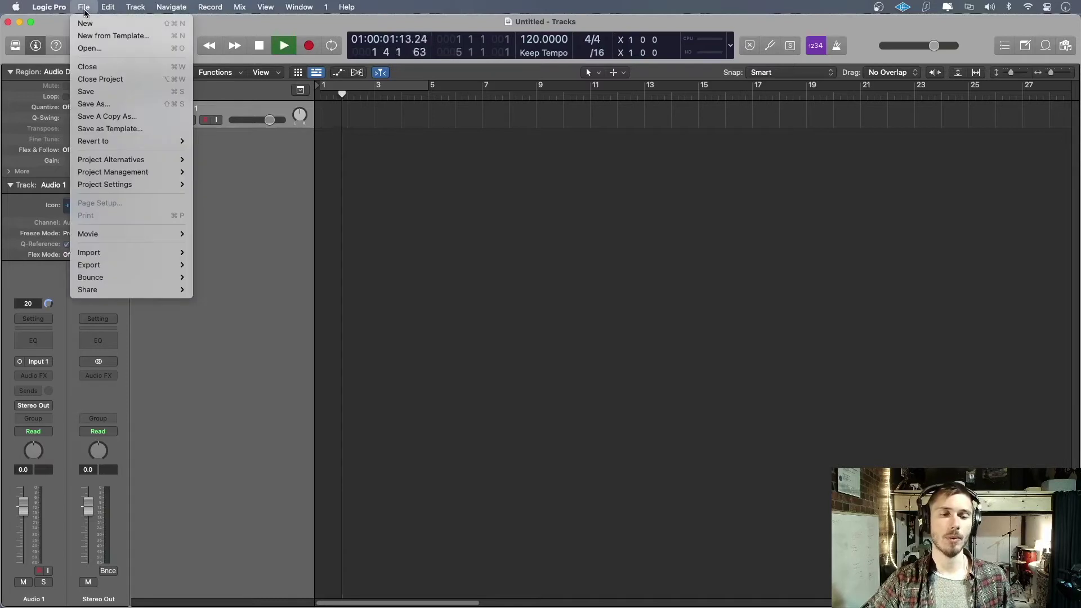
mouse_move(49, 6)
mouse_move(92, 54)
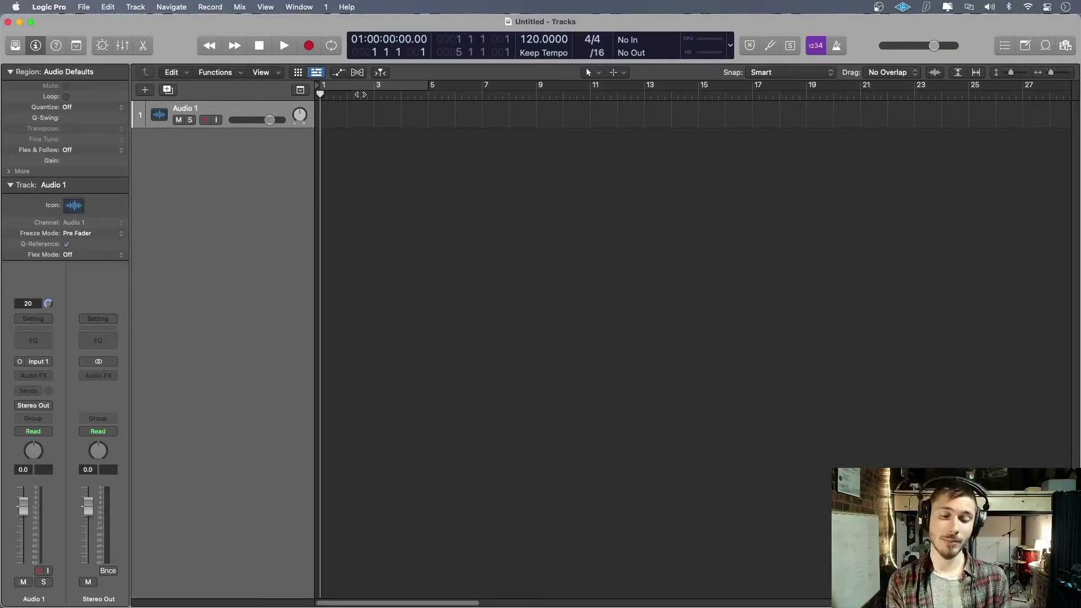
key(space)
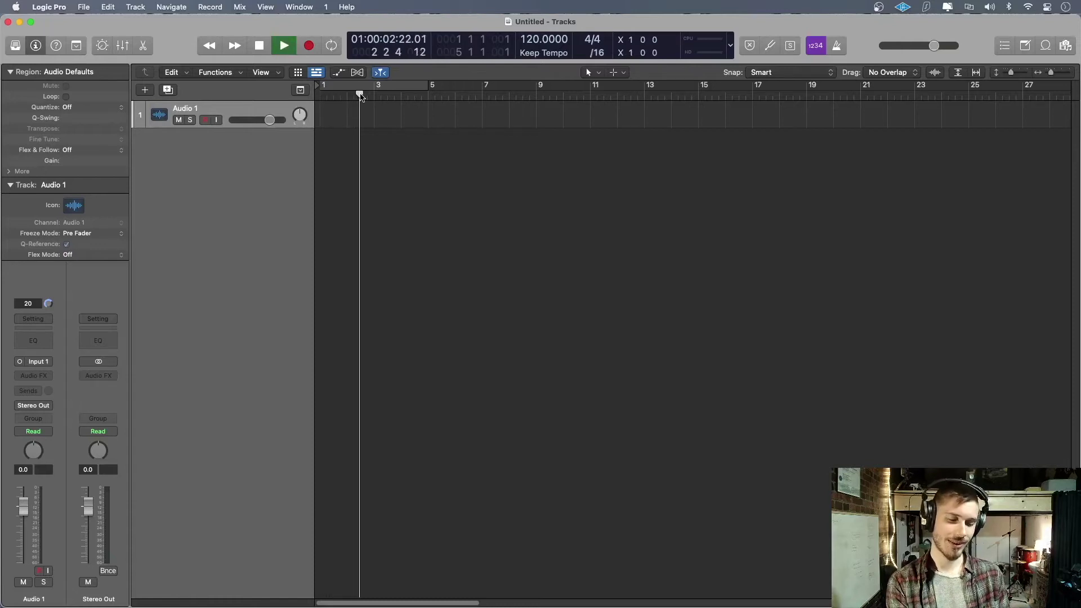
key(Return)
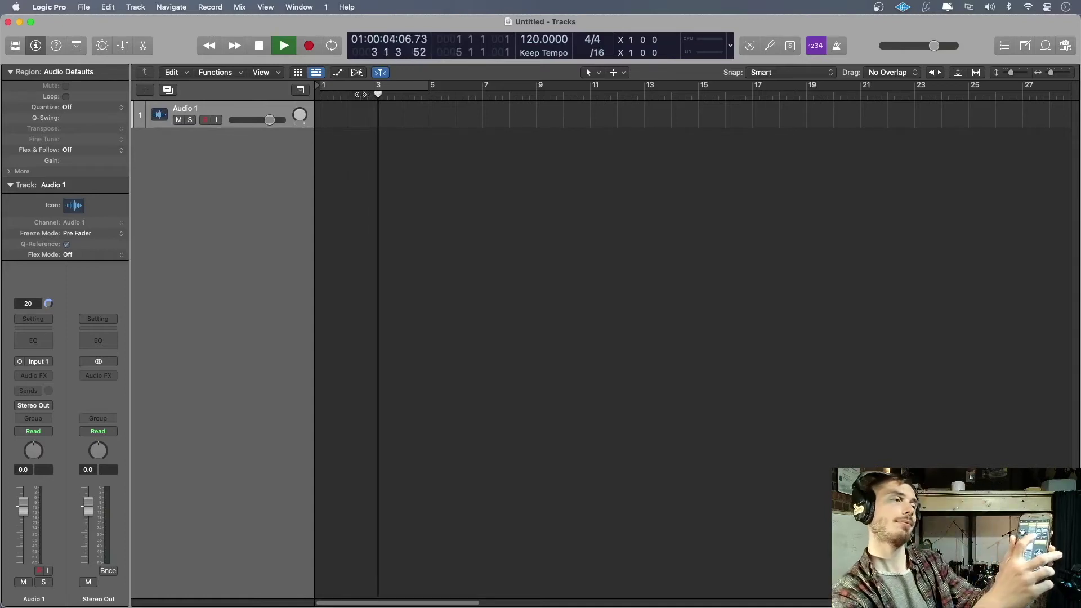
key(Return)
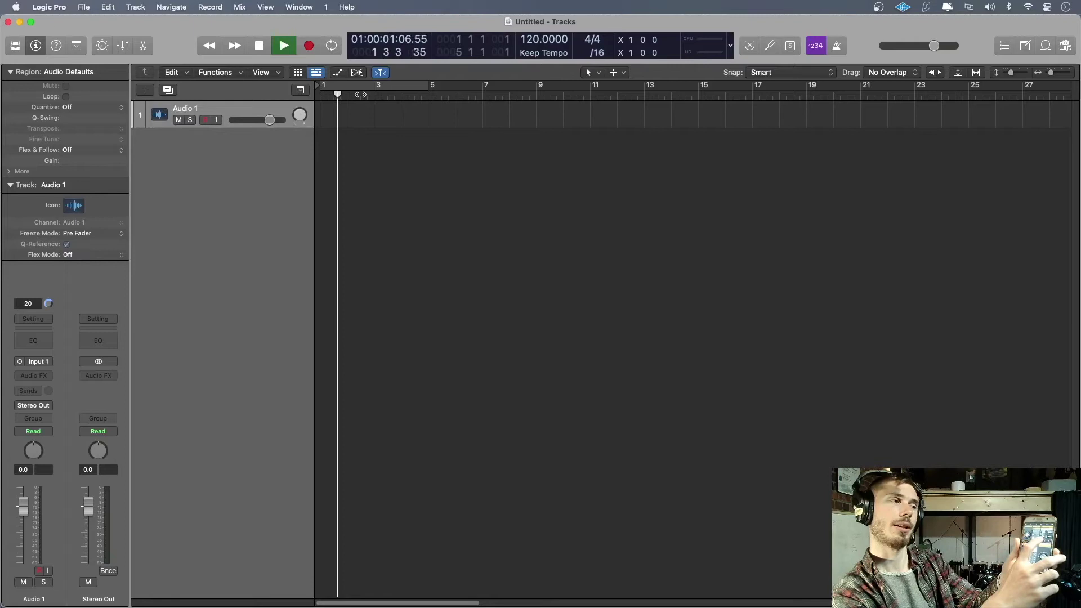
key(Return)
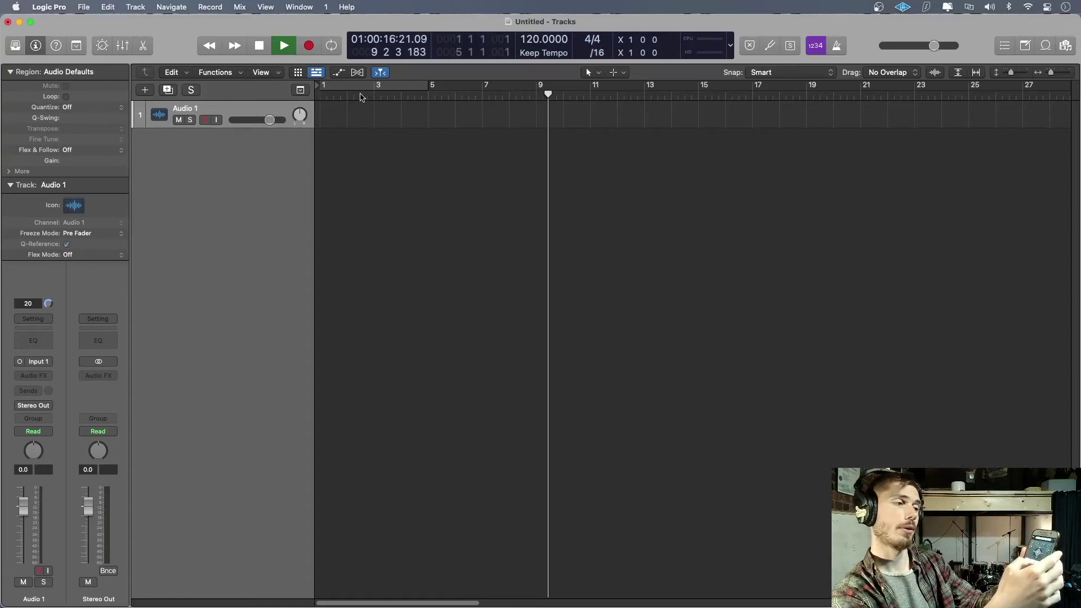
key(space)
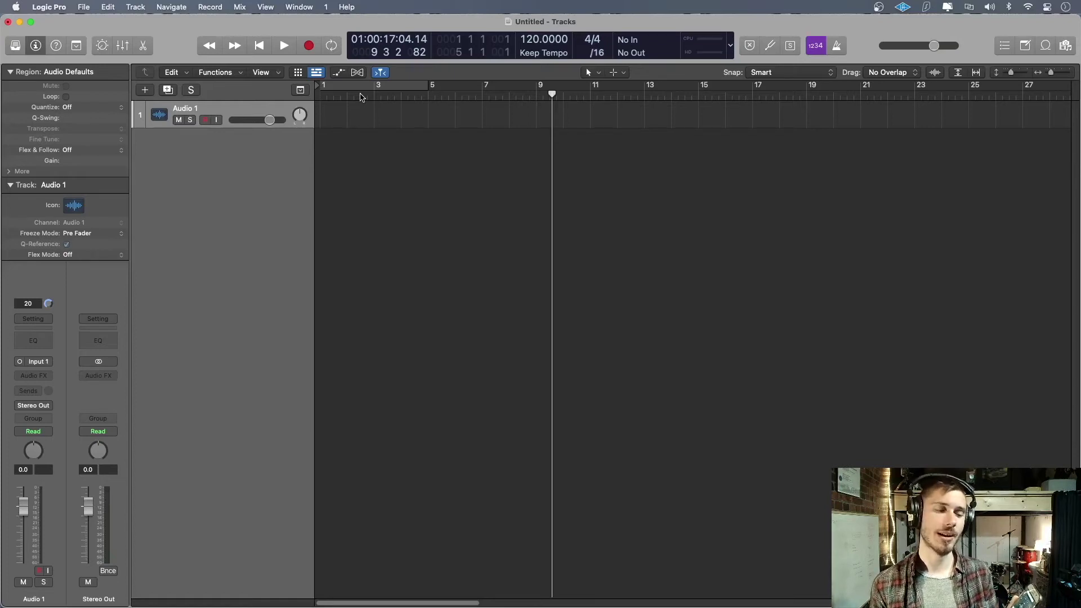
Record a first take on Audio 1 from bar 1, producing region Untitled_1#01, then rewind
key(Return)
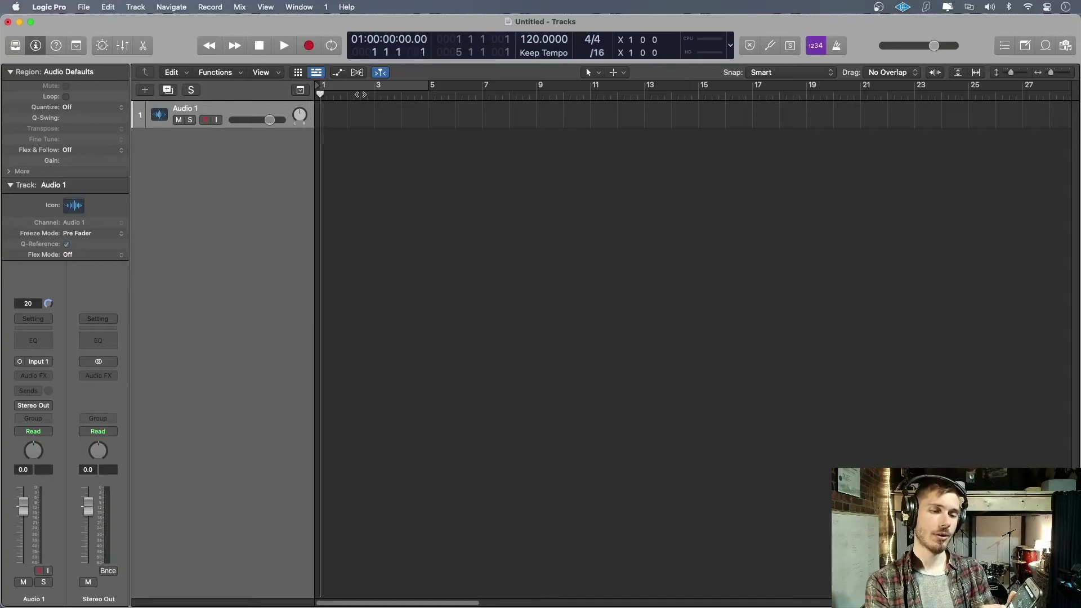
key(r)
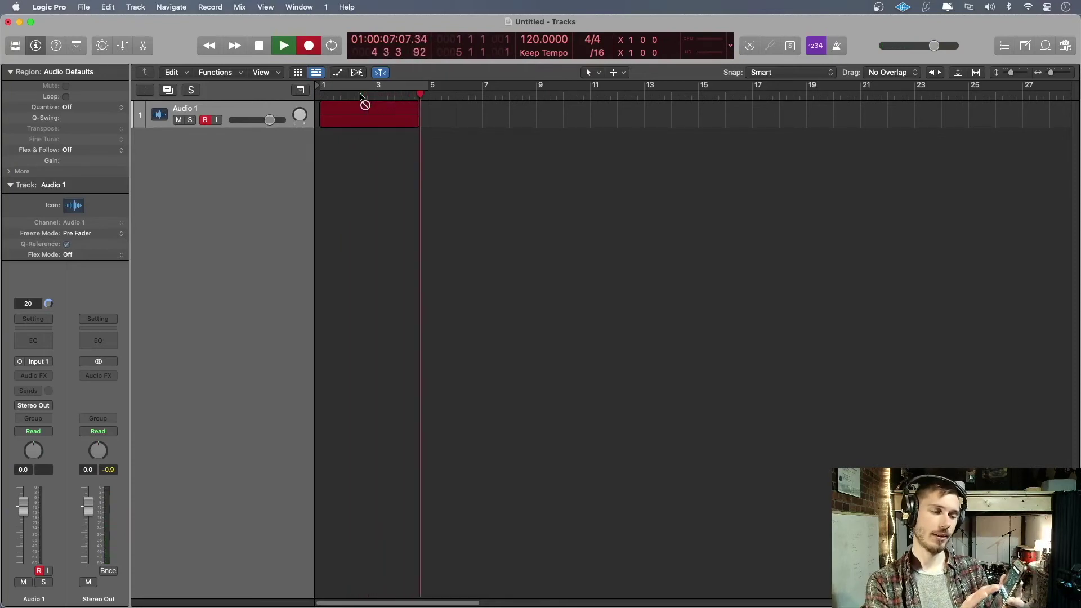
key(space)
key(Return)
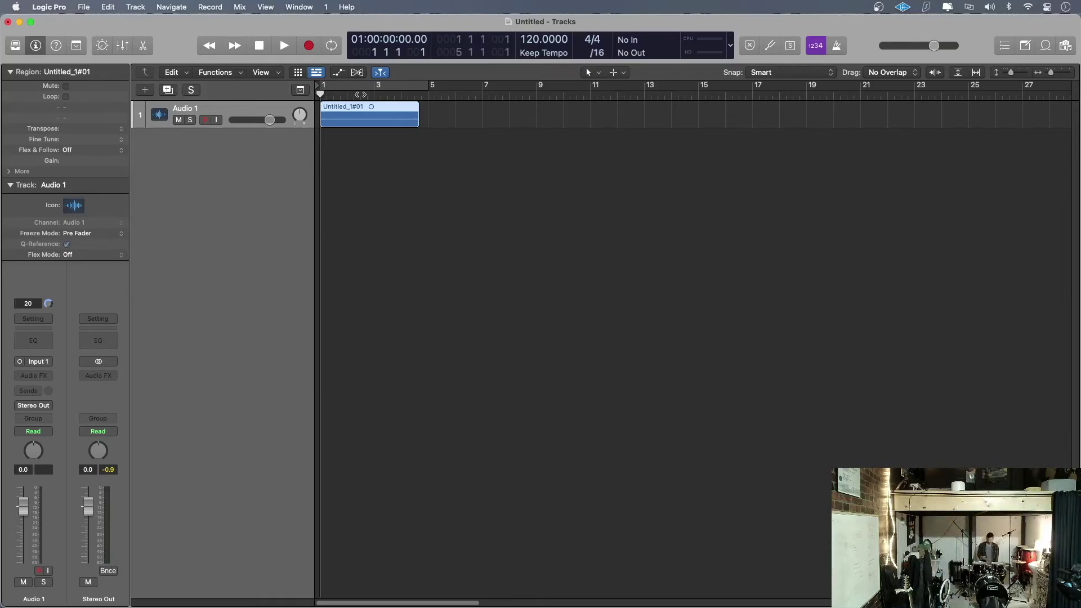
Record a second pass over the same bars, making a take folder with Take 1 and Take 2
key(r)
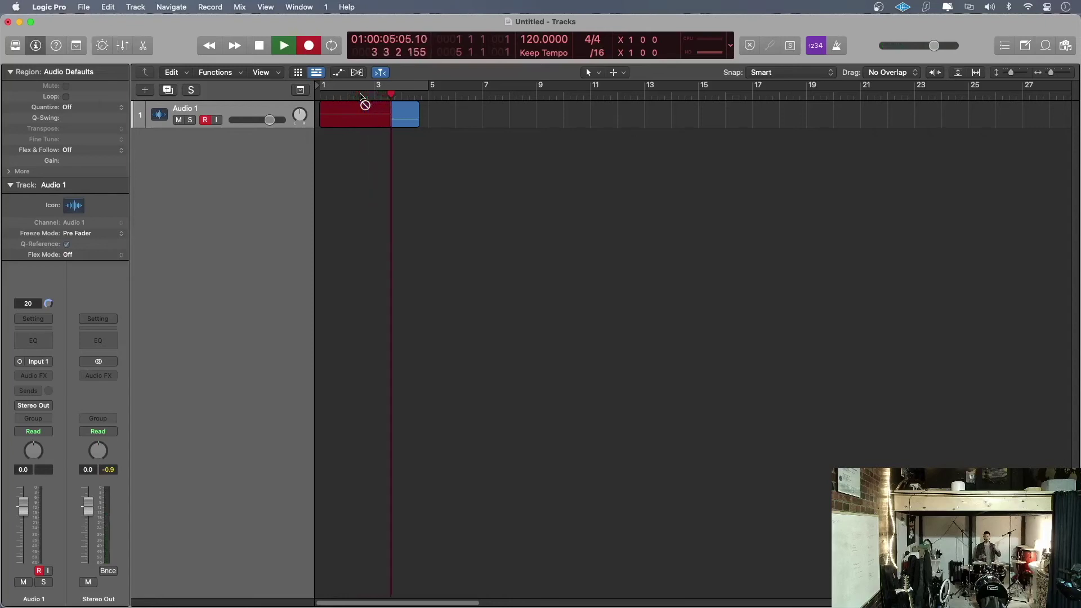
key(space)
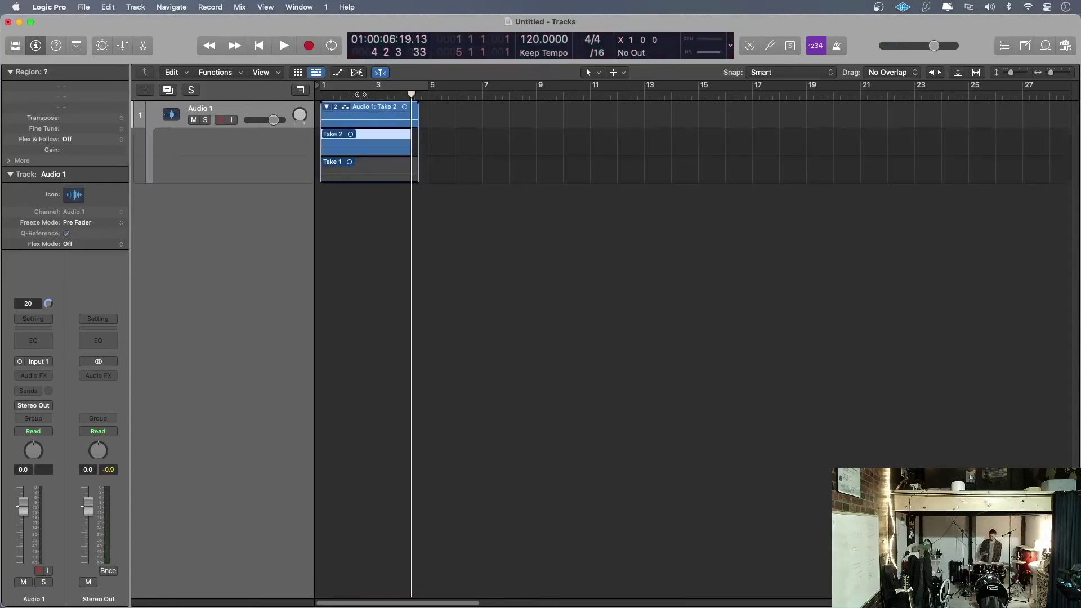
key(Return)
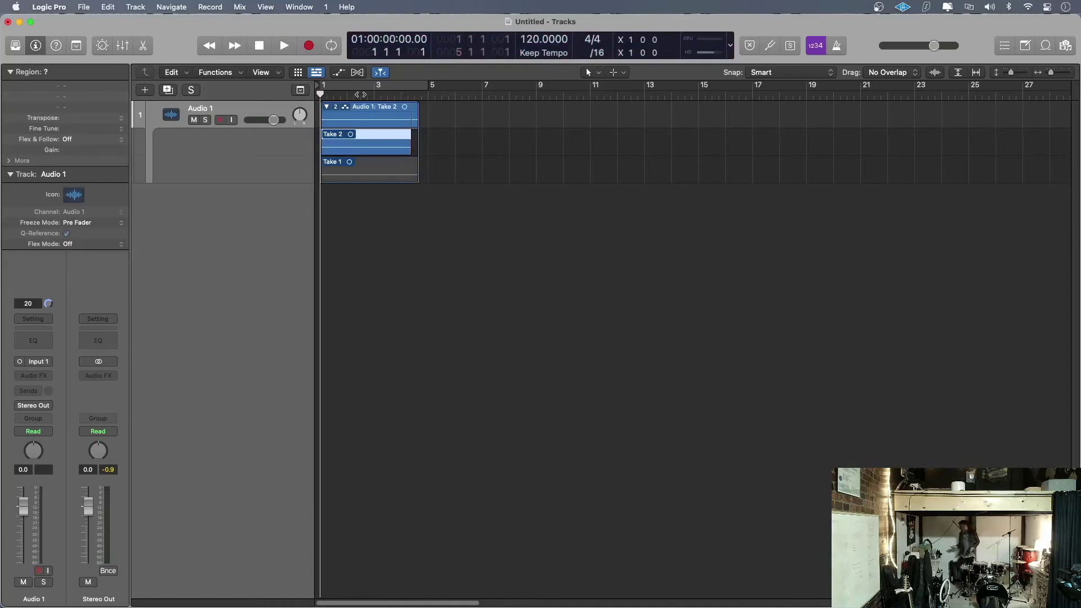